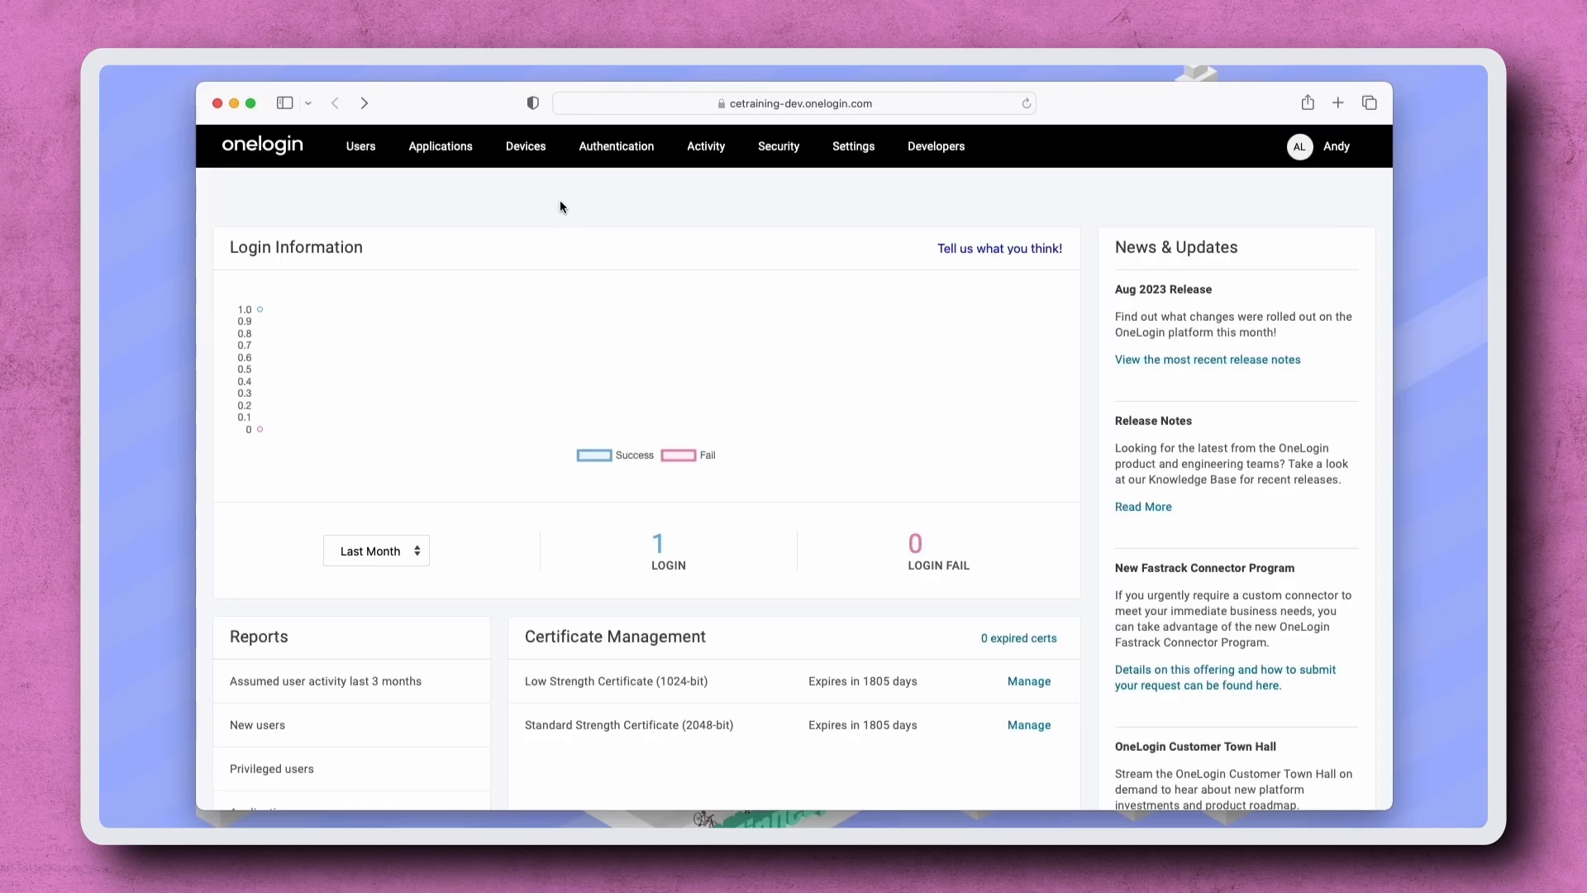
# - Start adding a new application based on the OpenId Connect (OIDC) connector, found by searching for "openid"
pyautogui.moveTo(447, 149)
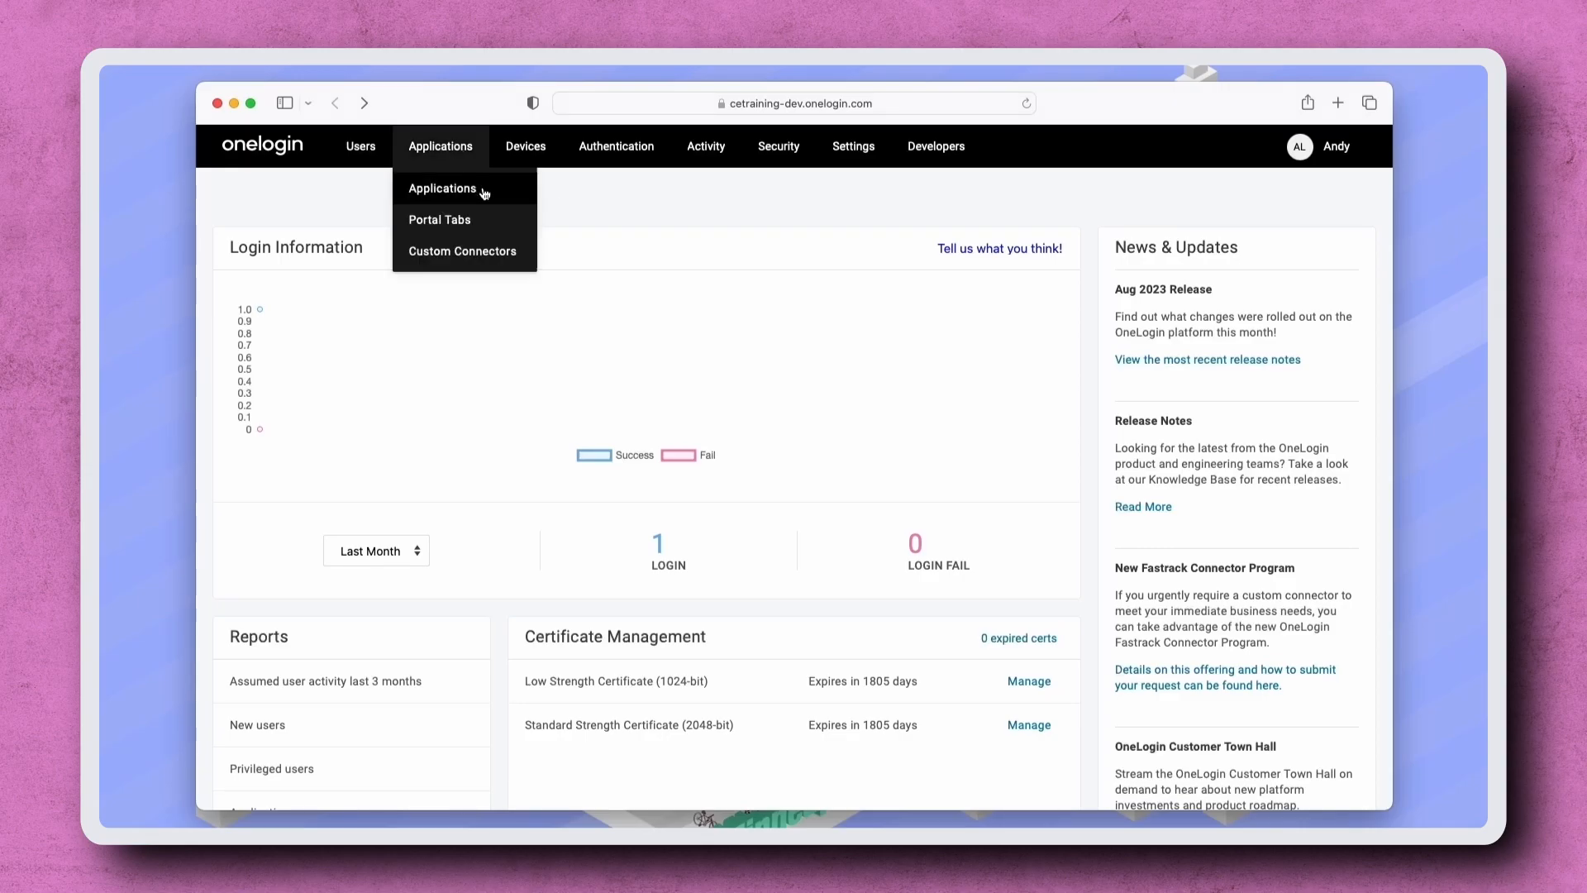
pyautogui.click(484, 192)
pyautogui.click(1330, 198)
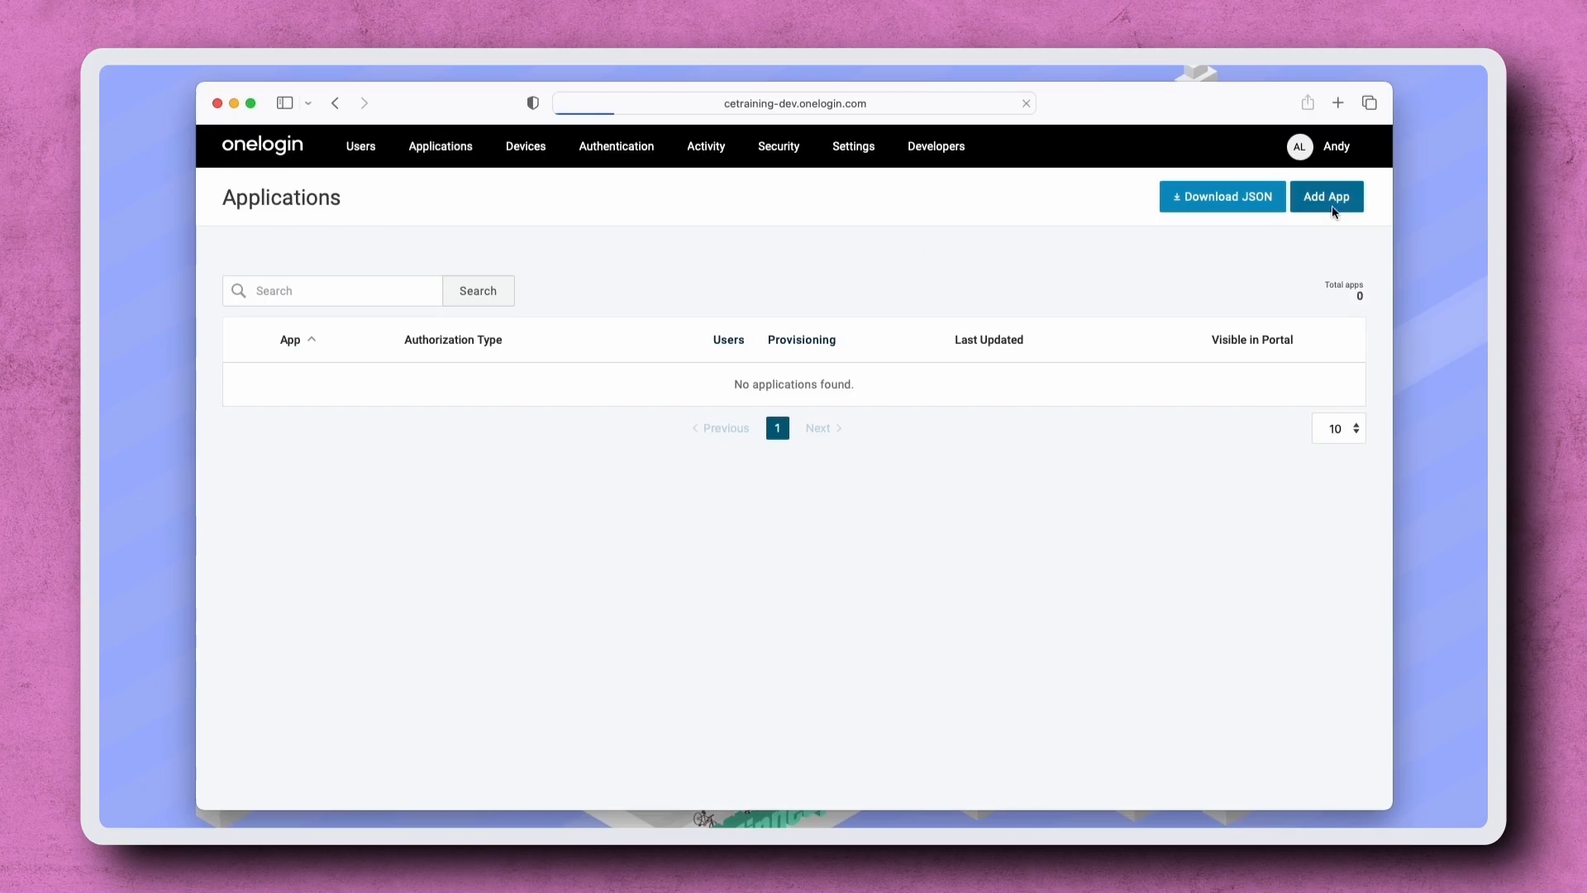
pyautogui.write('openid')
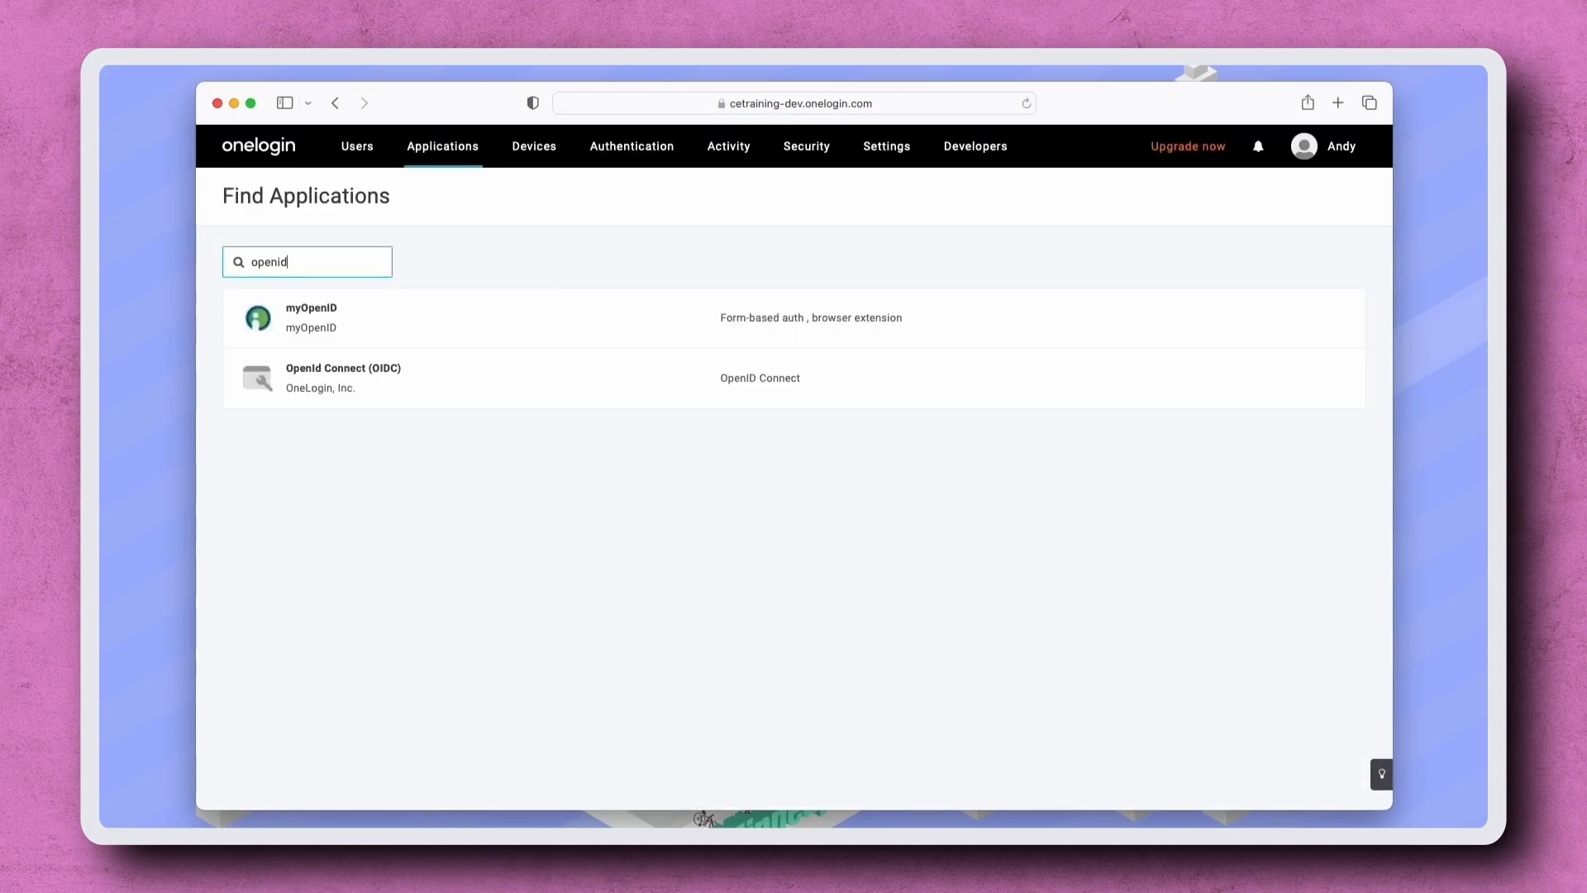
pyautogui.click(635, 359)
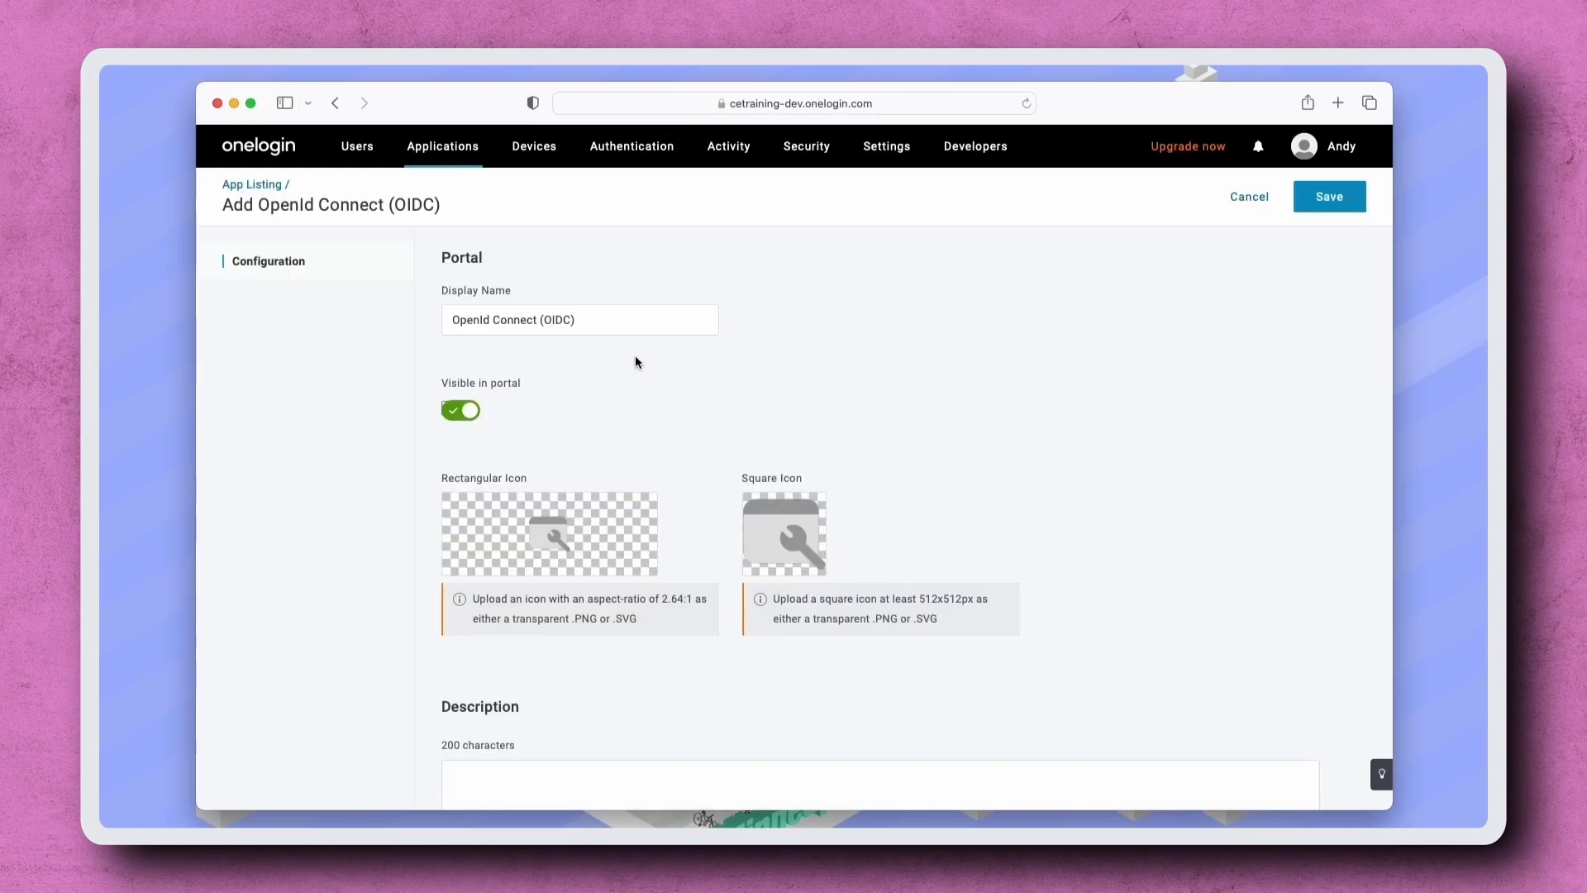
# - Set the new OIDC application's display name to Jamf Account and save it
pyautogui.tripleClick(615, 320)
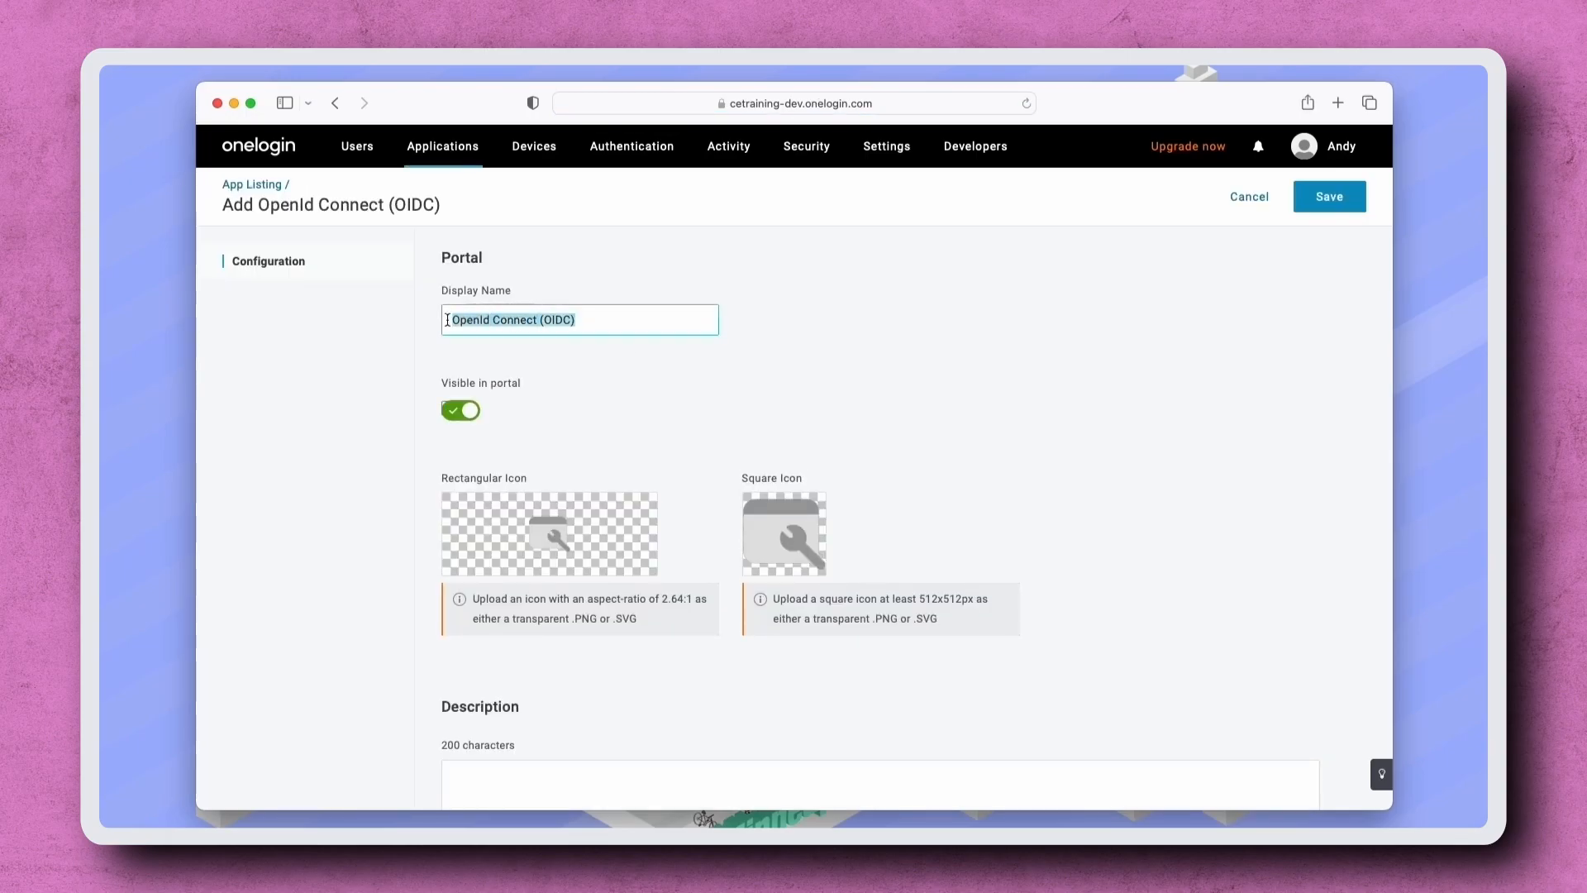
pyautogui.write('Jamf Account')
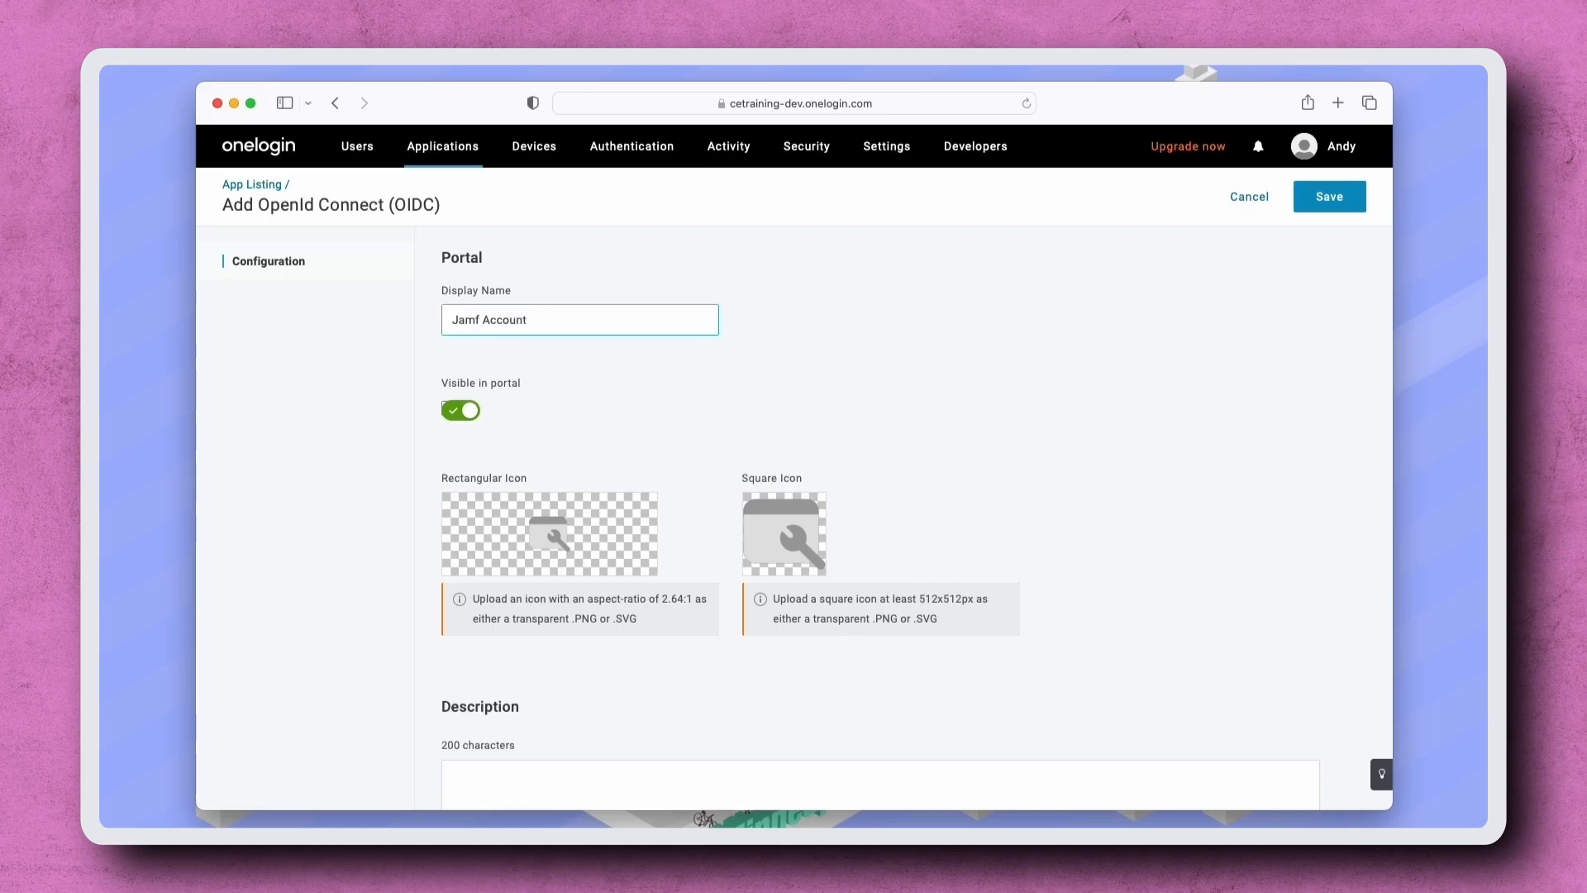
pyautogui.click(1316, 208)
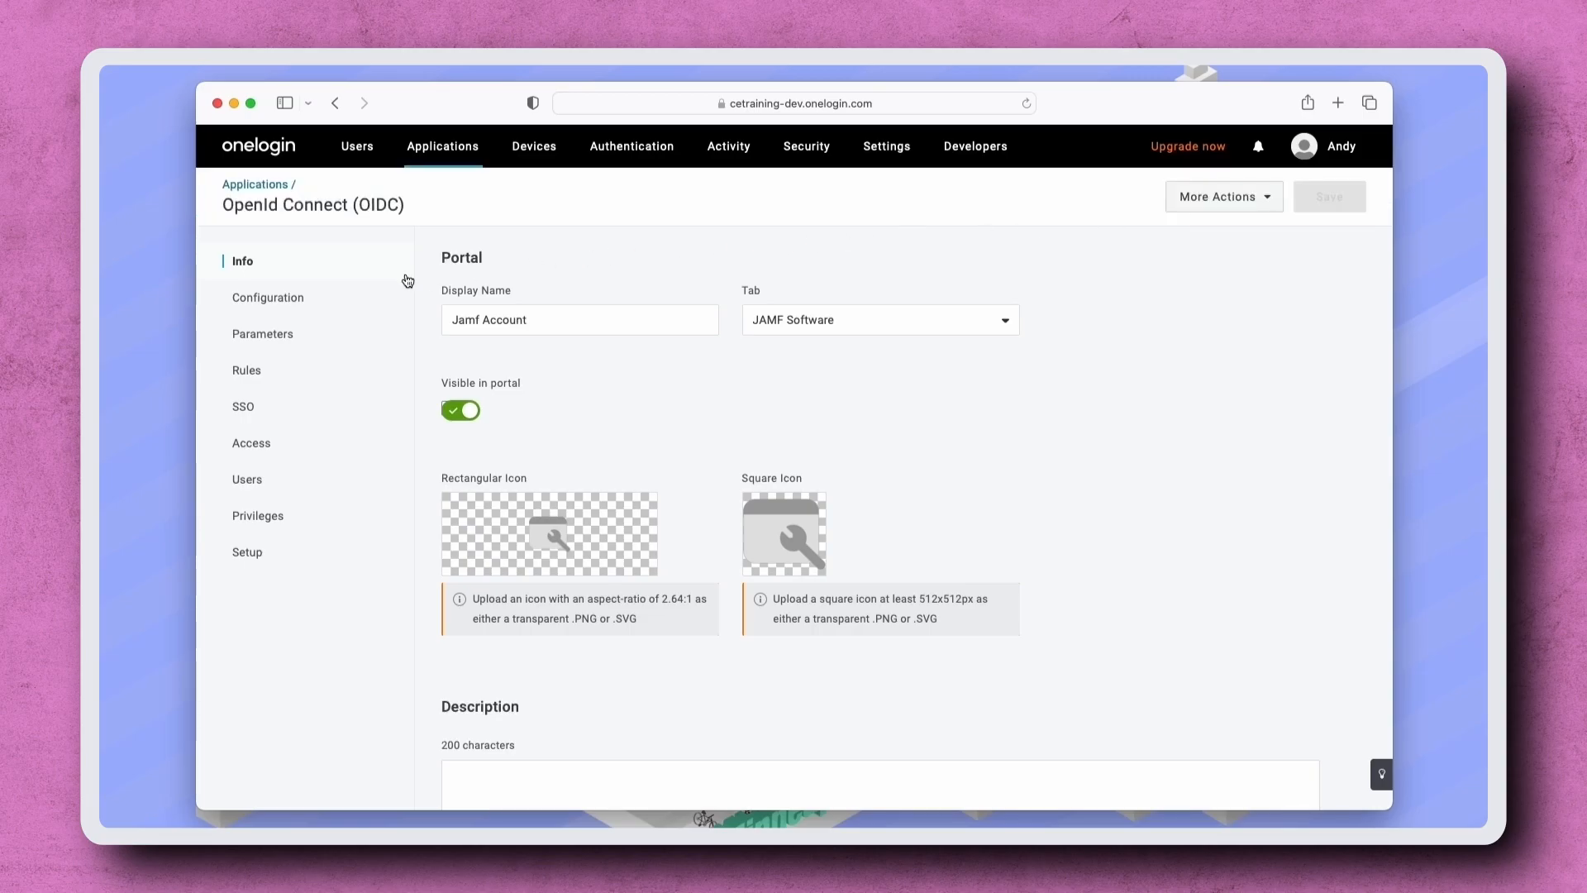
pyautogui.click(371, 301)
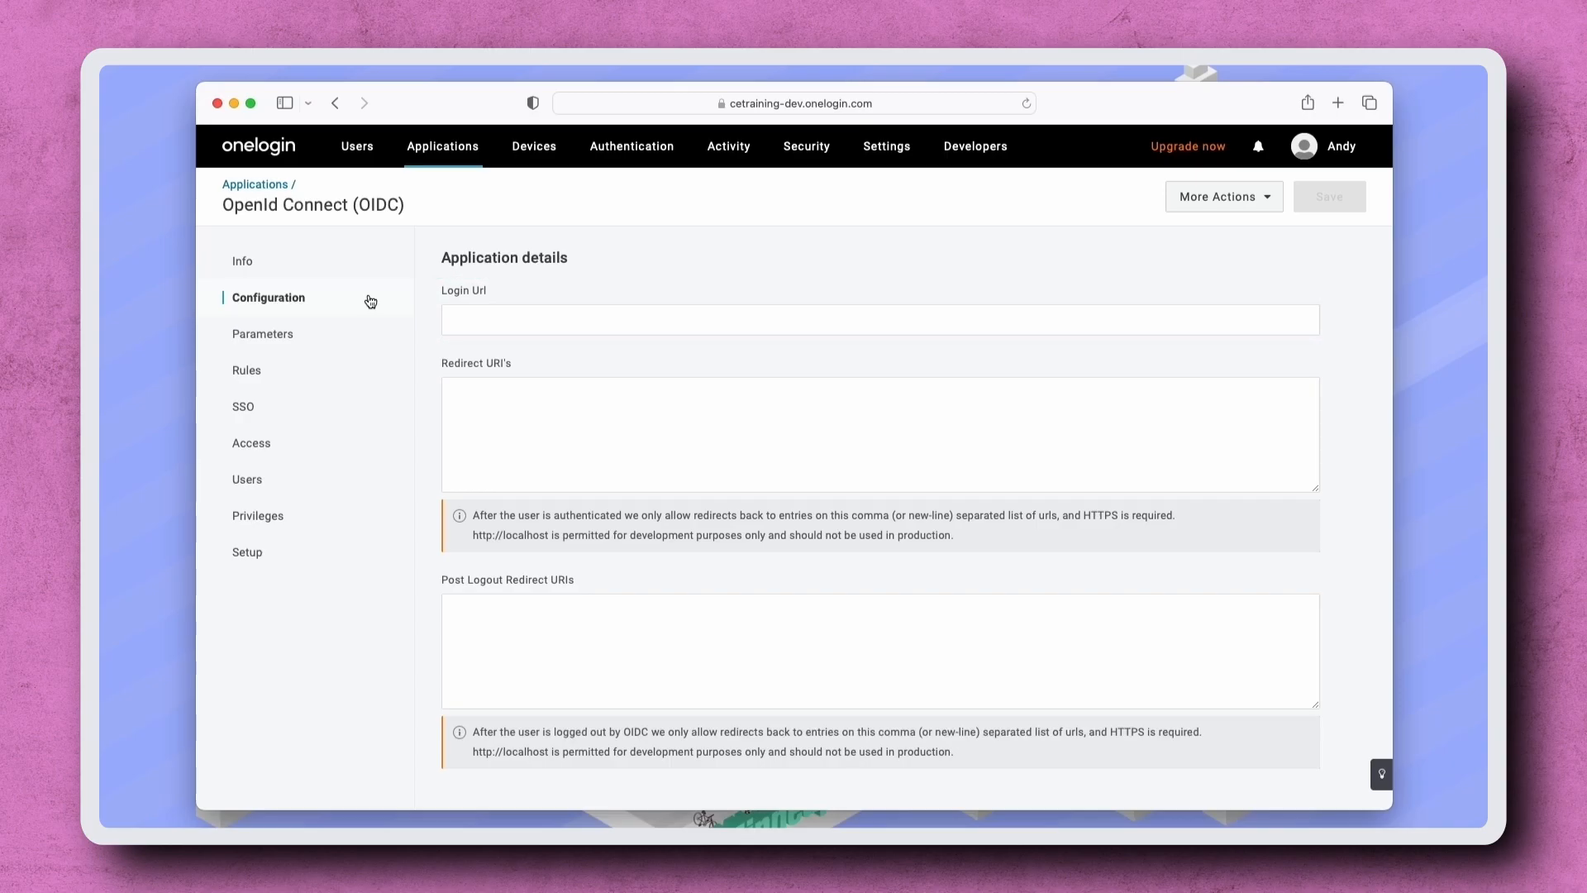
pyautogui.click(451, 387)
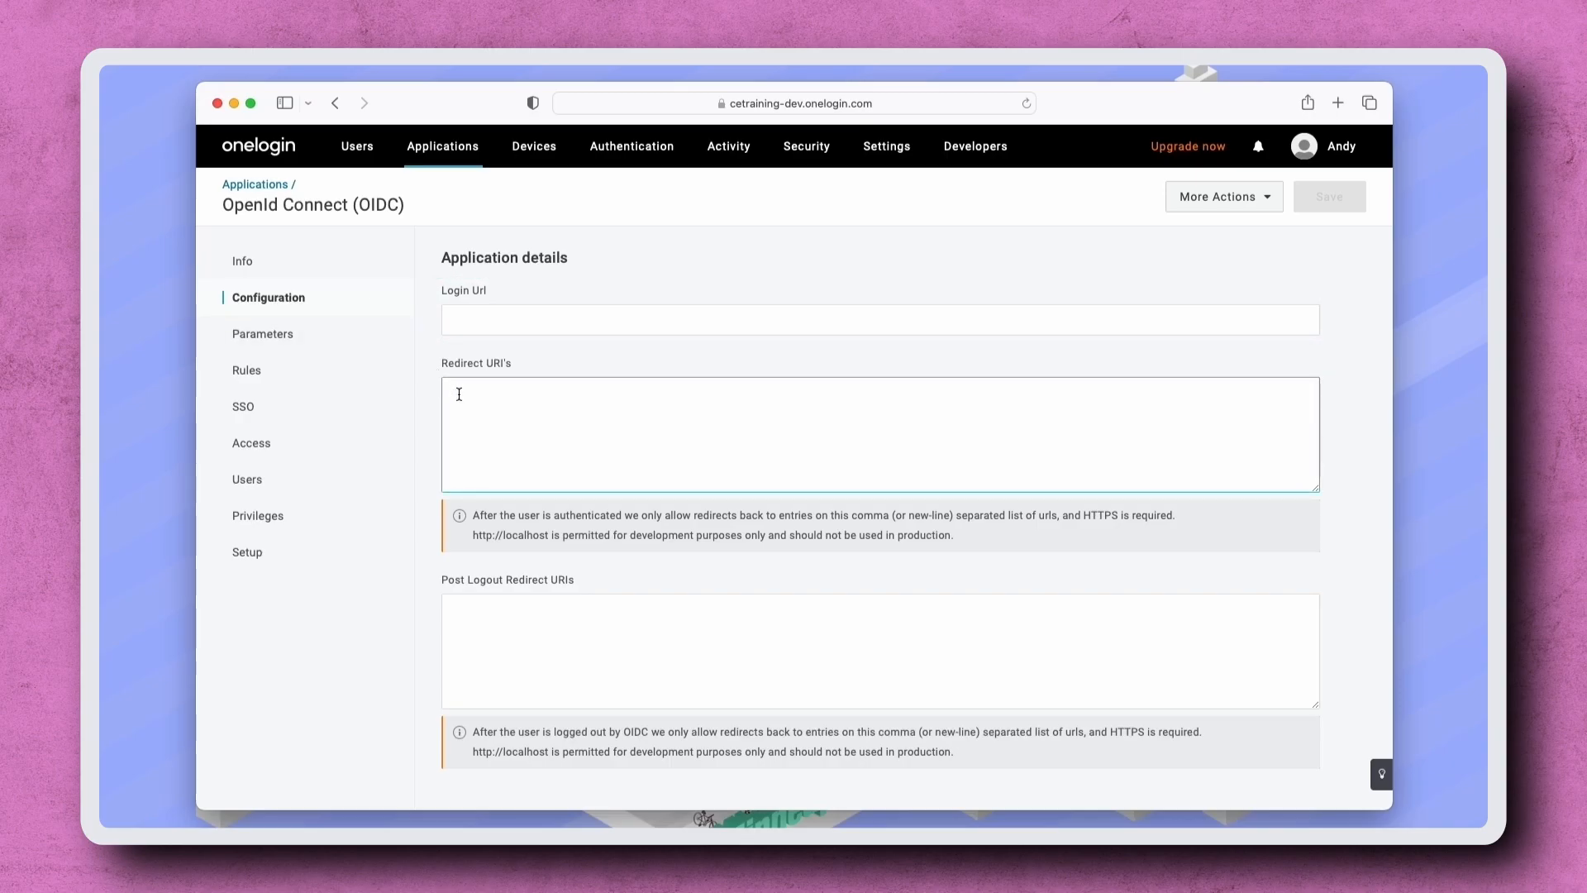
pyautogui.write('https://us.au')
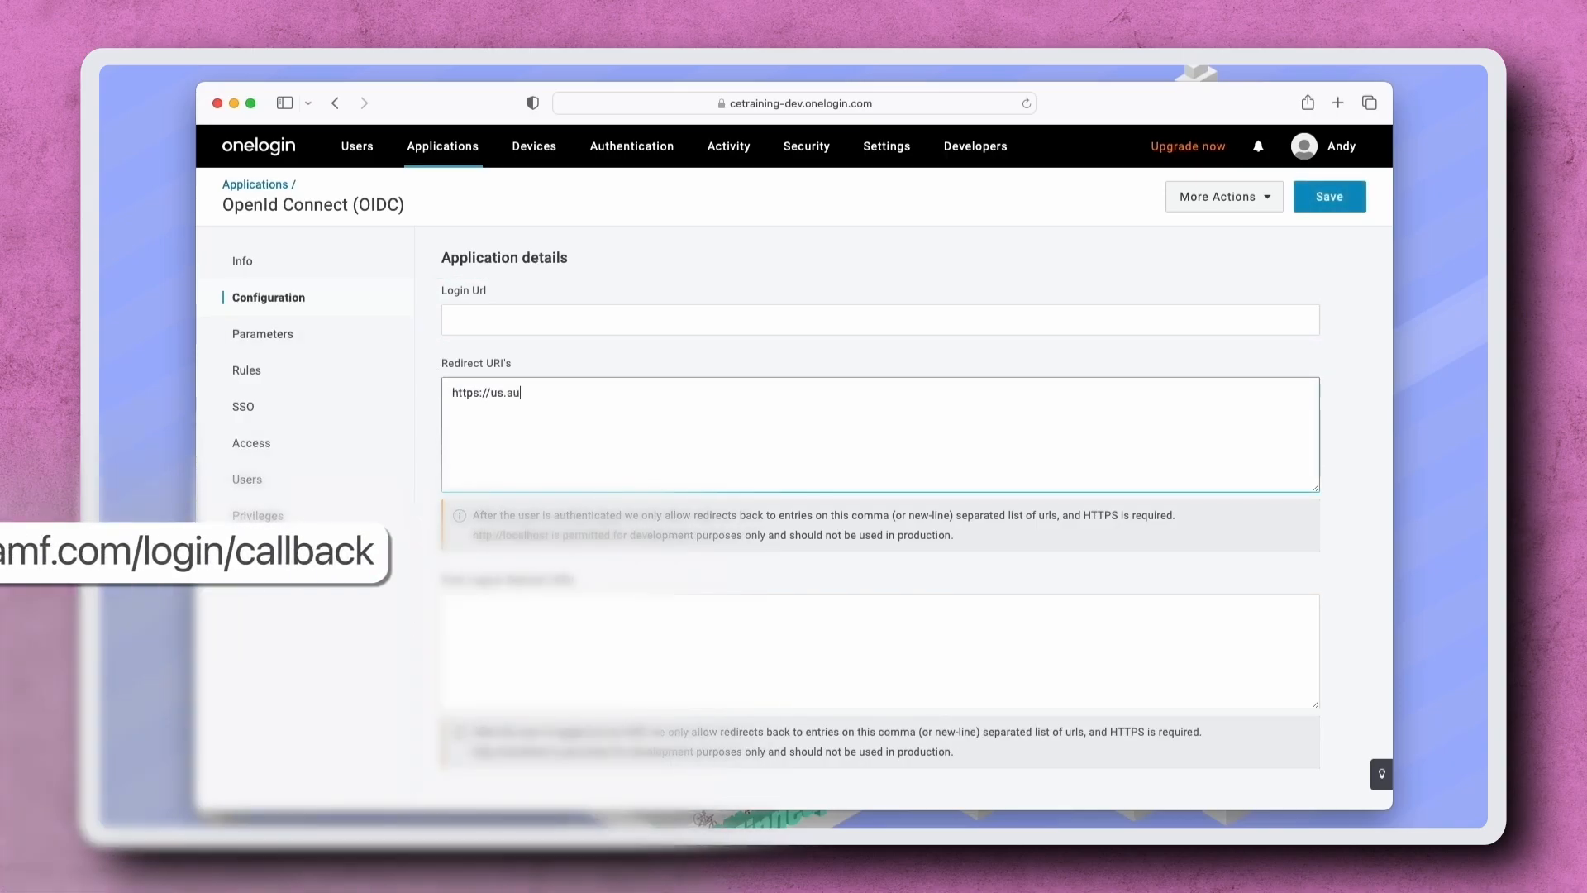
pyautogui.write('th.jamf.com')
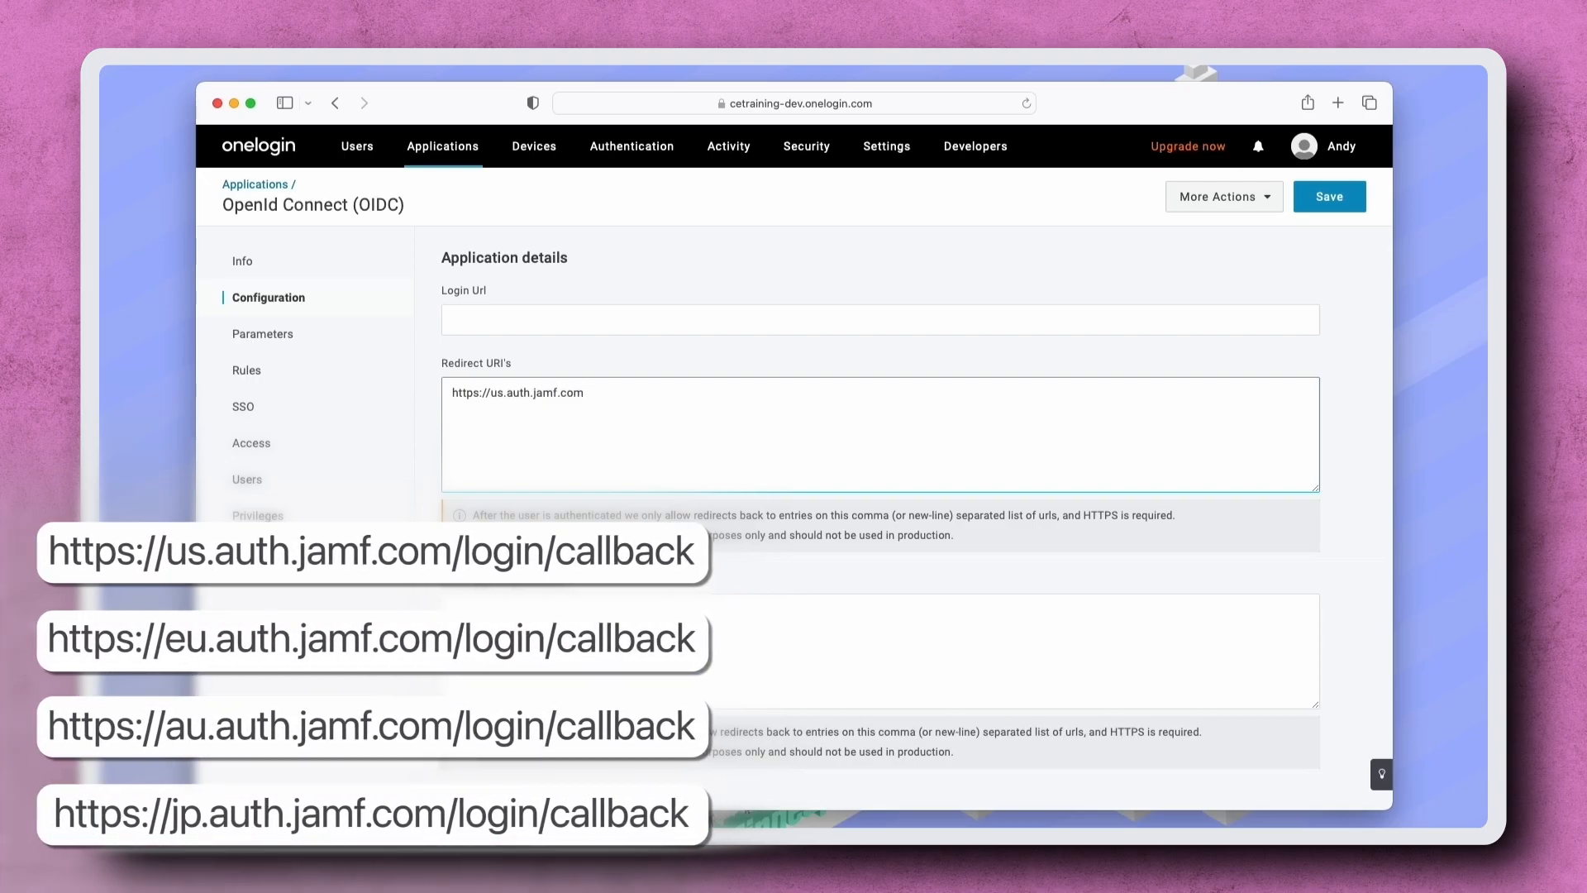
pyautogui.write('/login/callback')
pyautogui.click(526, 601)
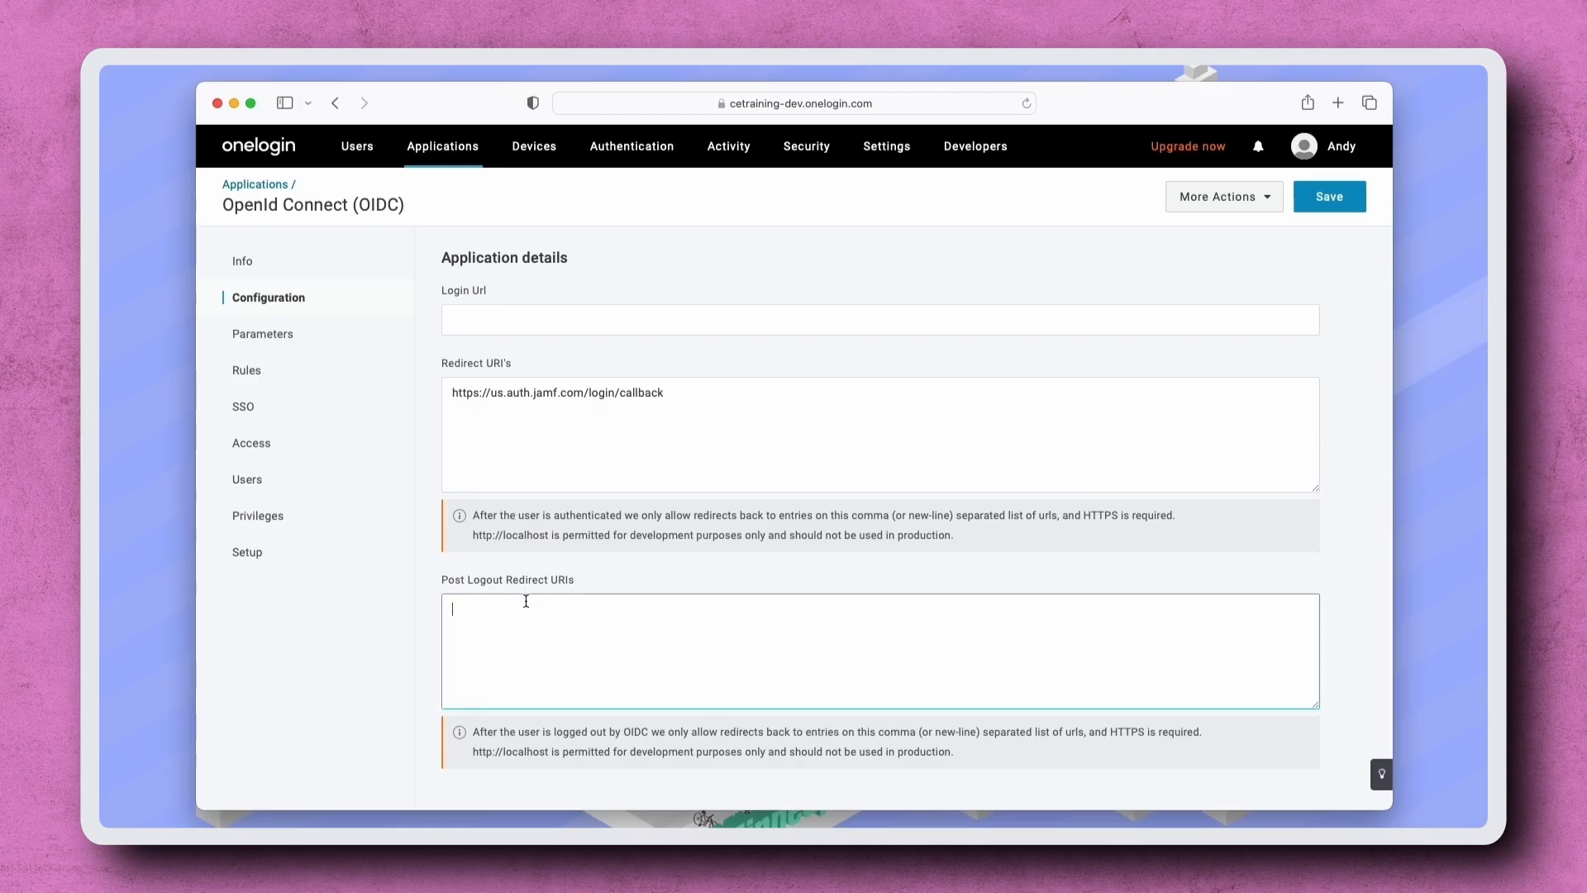
pyautogui.write('https://account.jamf.com/logout')
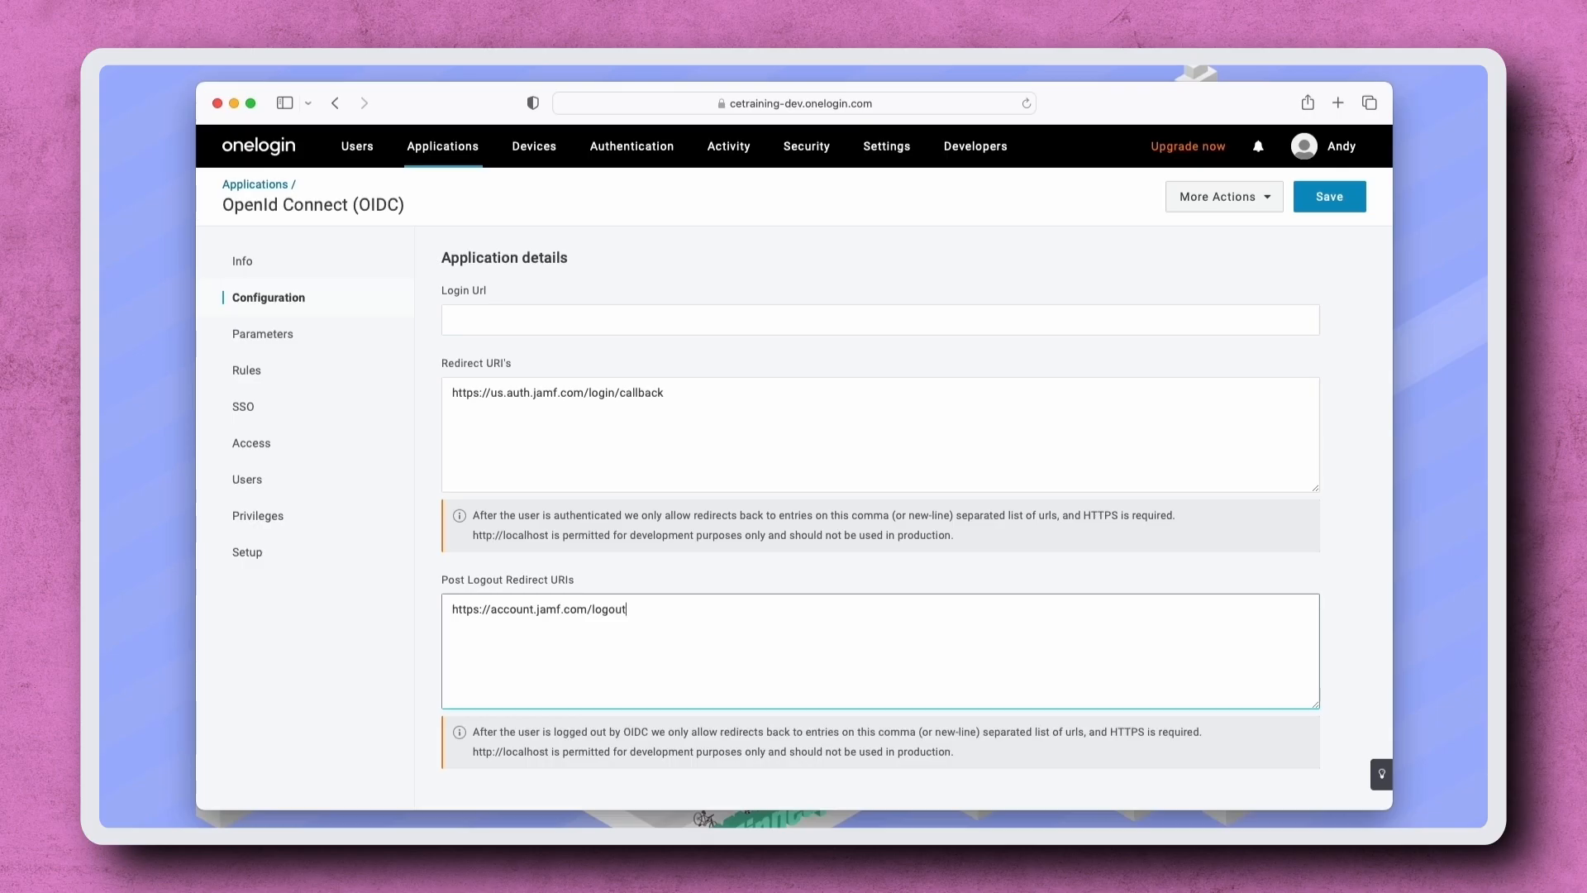
# - Collect the application's client ID, client secret and issuer URL from its SSO settings, and save the application
pyautogui.click(306, 418)
pyautogui.click(998, 324)
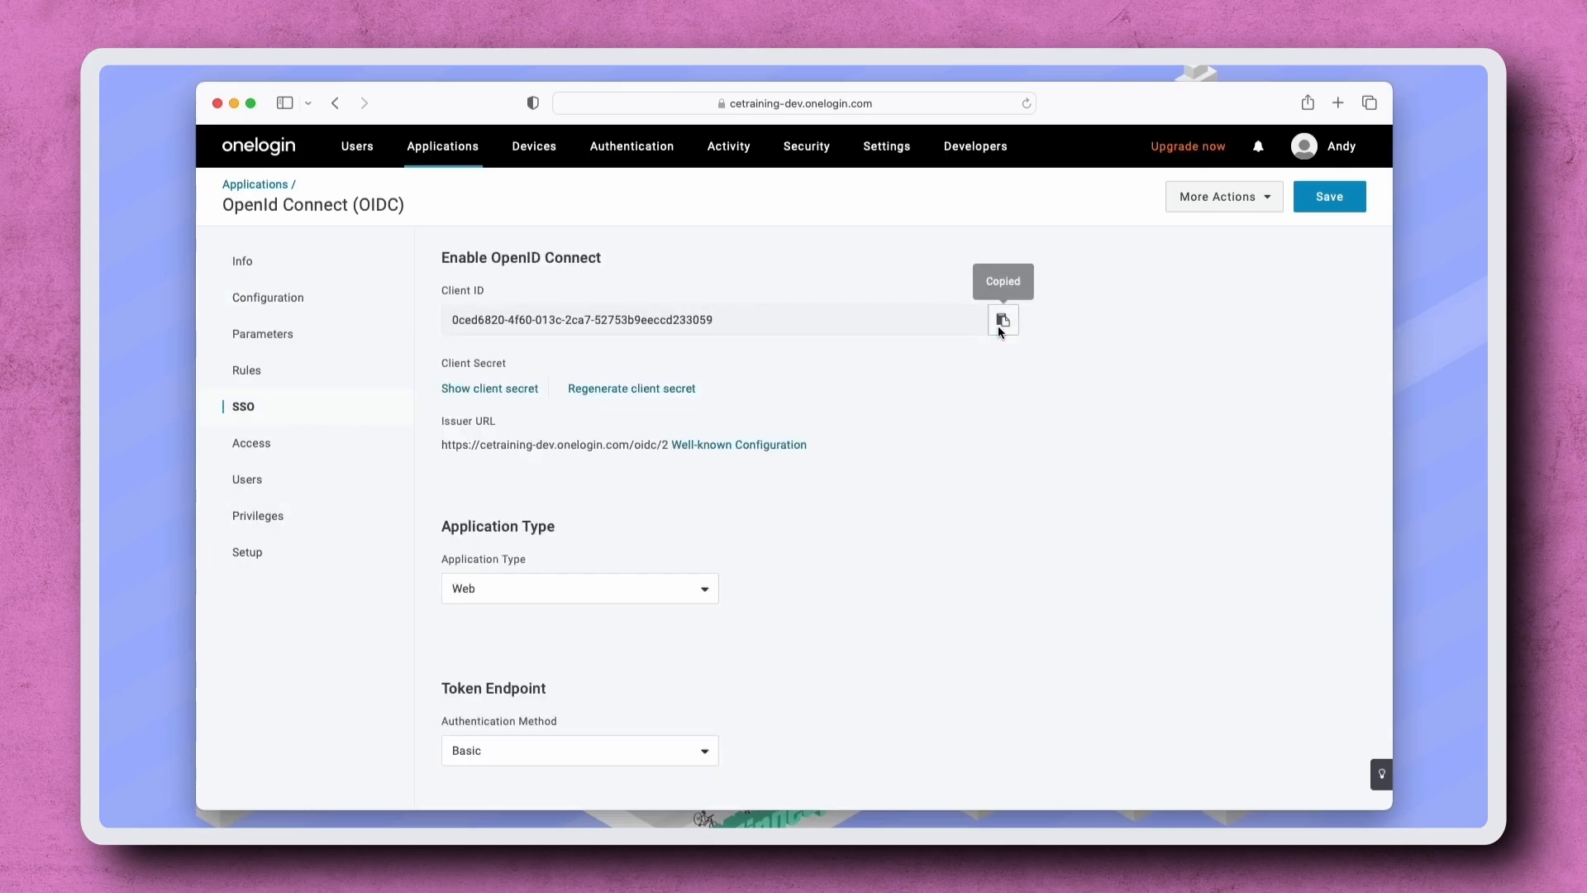
pyautogui.click(536, 394)
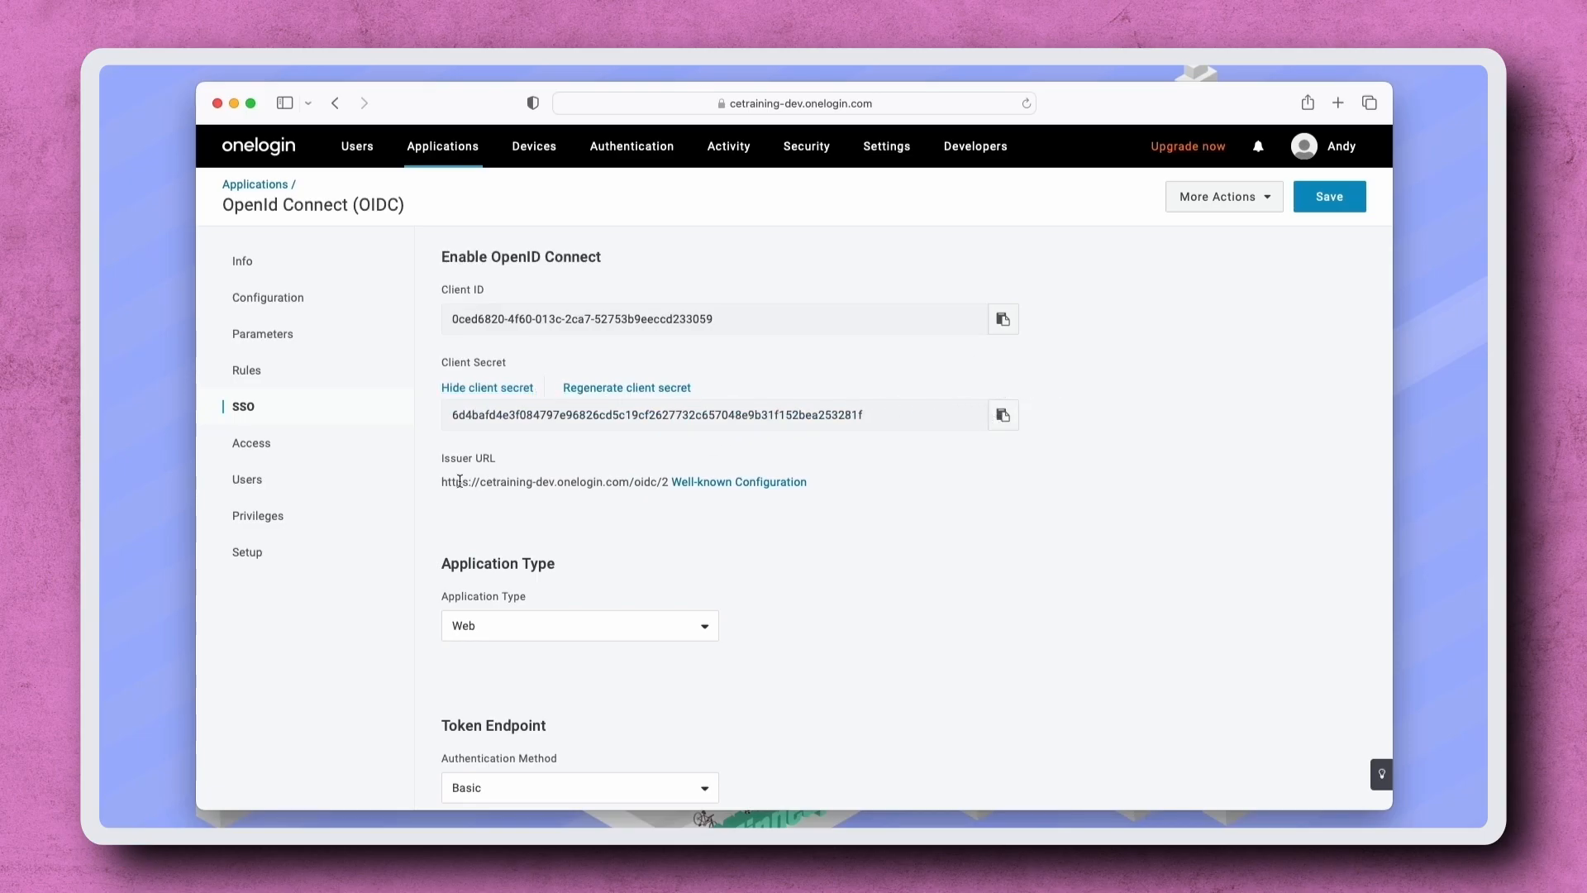
pyautogui.moveTo(441, 481); pyautogui.dragTo(669, 481)
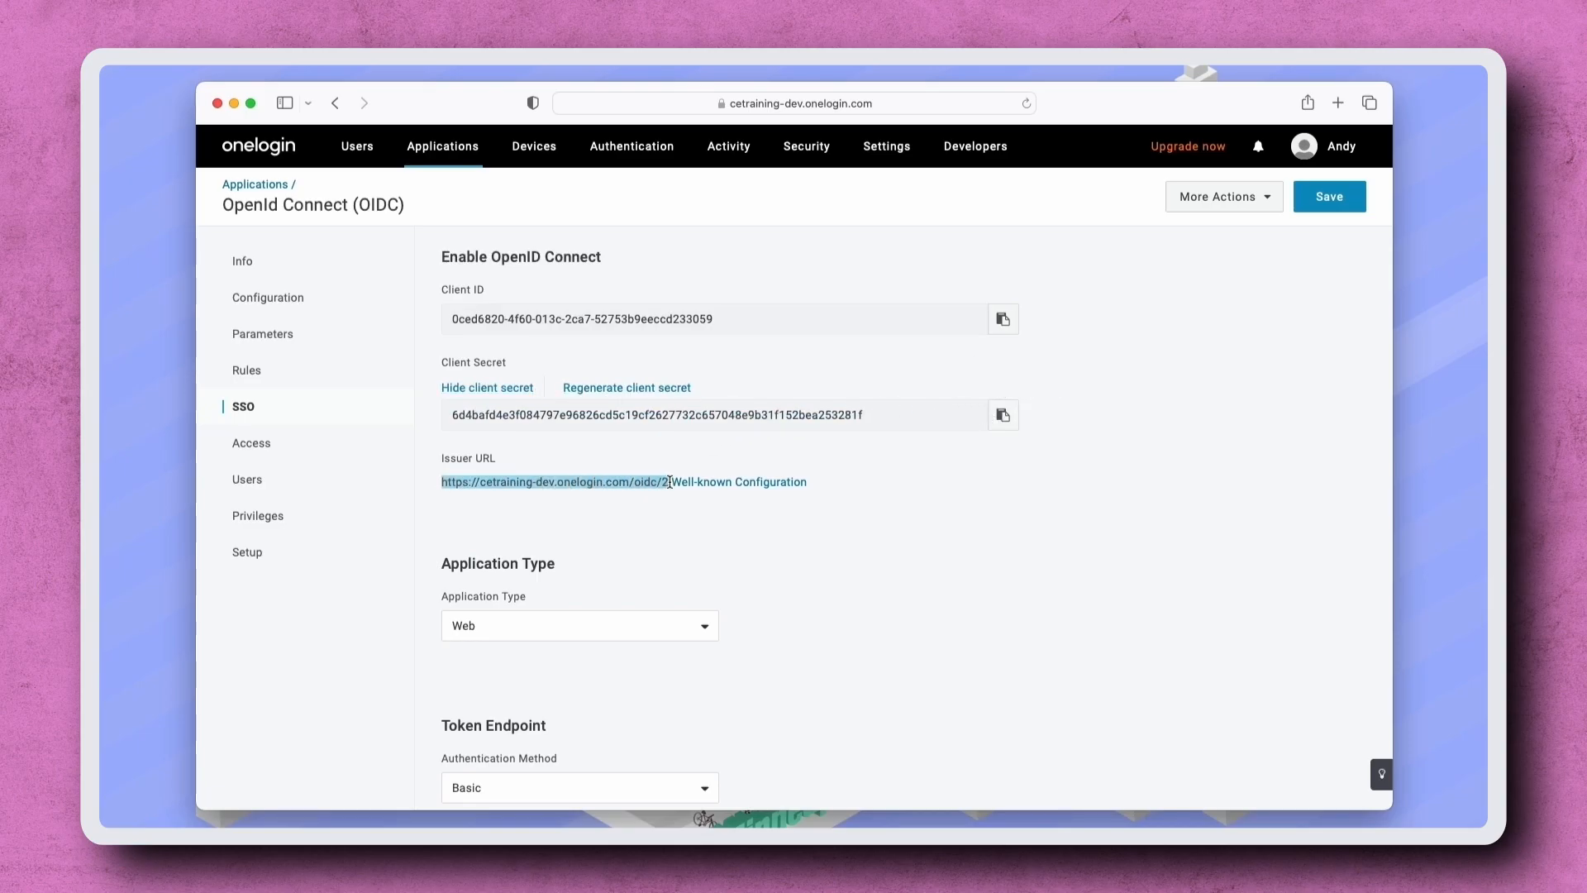
pyautogui.click(678, 491)
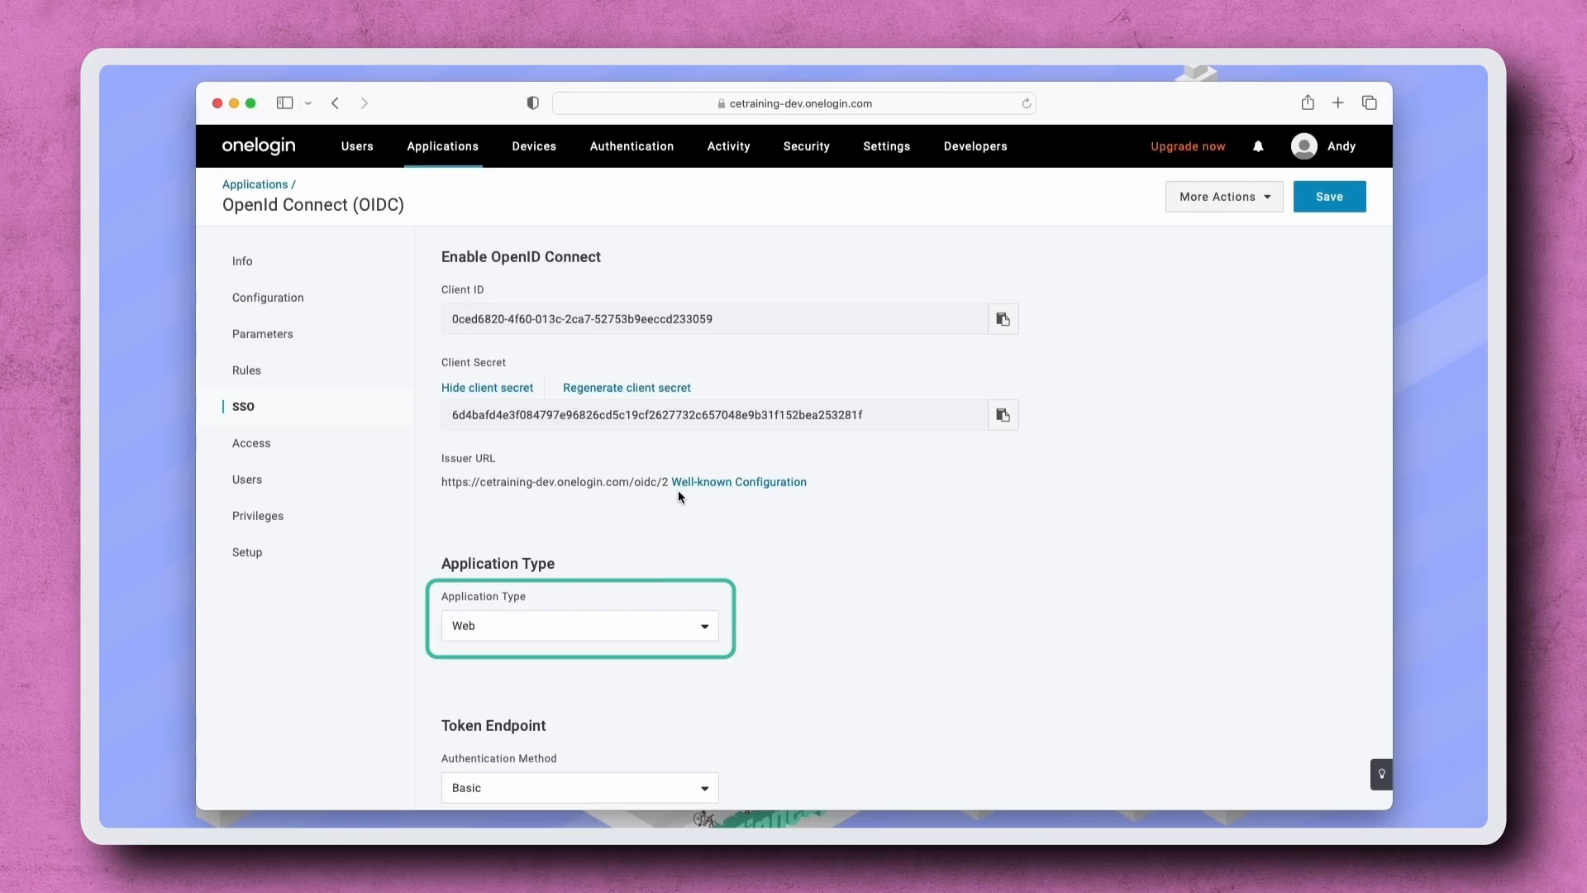
pyautogui.click(1324, 204)
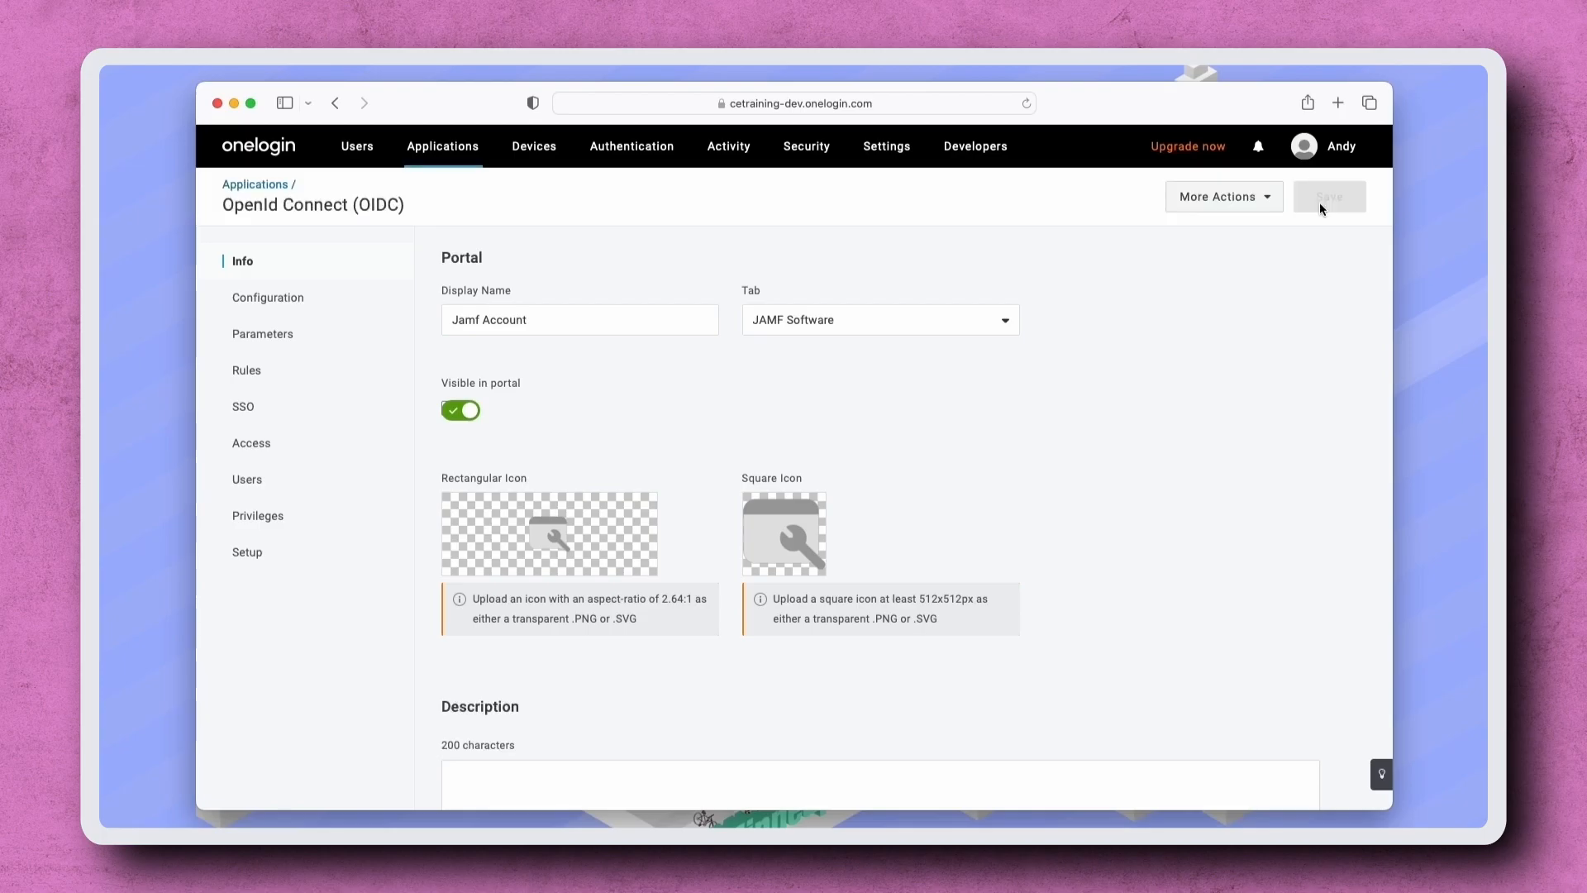
# - Review the listed user's sign-in settings for the Jamf Account application and close them without changes
pyautogui.click(306, 481)
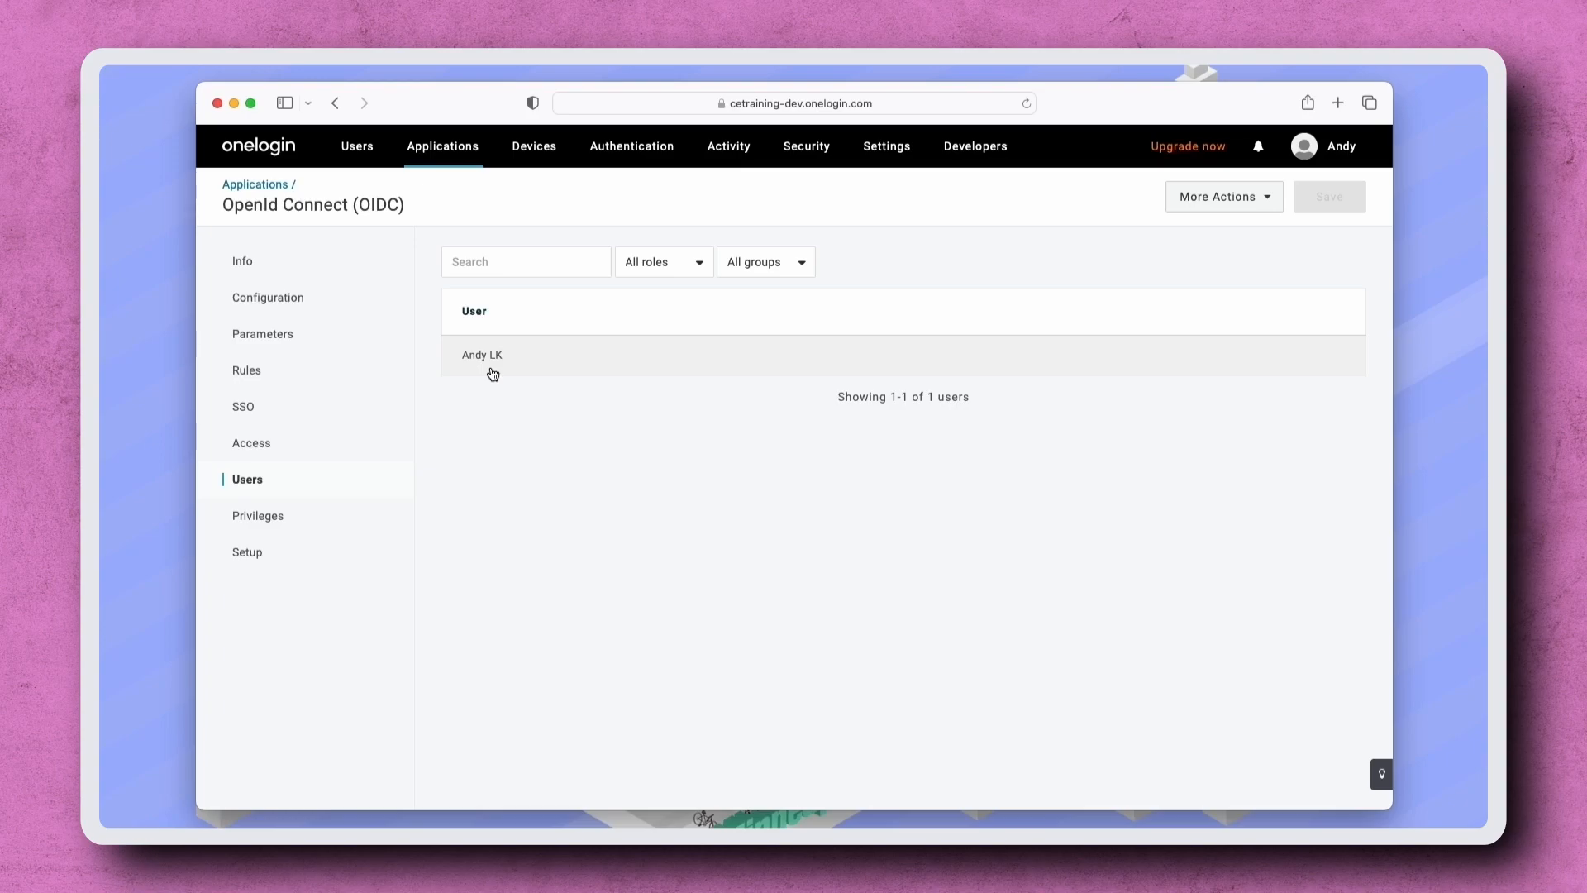
pyautogui.click(492, 374)
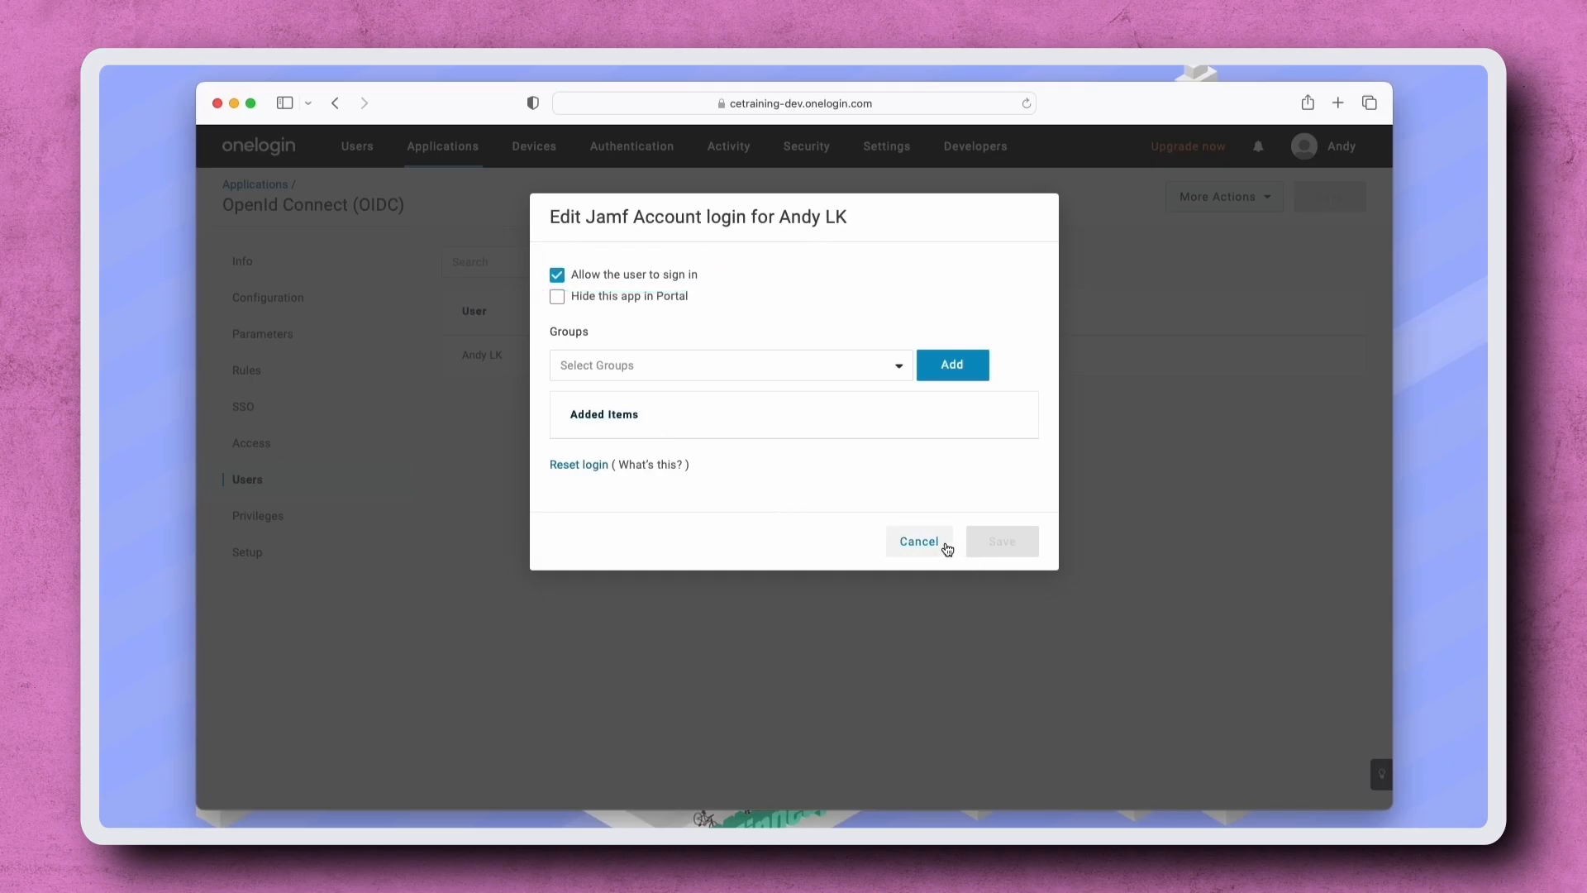
pyautogui.click(918, 541)
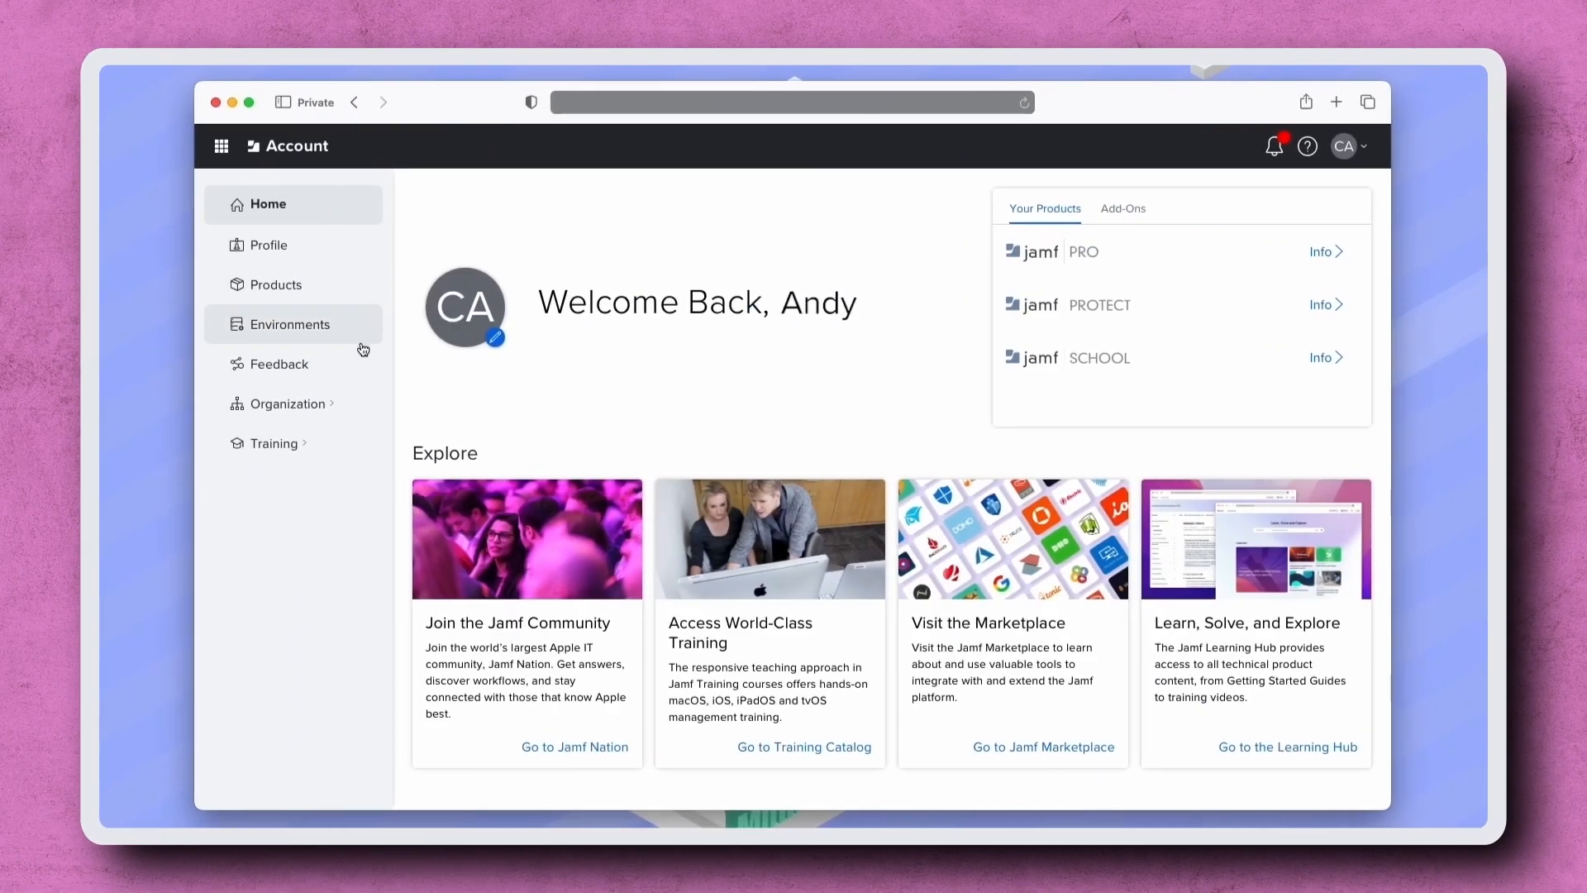
# - Switch to Jamf Account, add the domain yourdomain.com in the organization's SSO settings, and sandbox-verify it
pyautogui.click(337, 401)
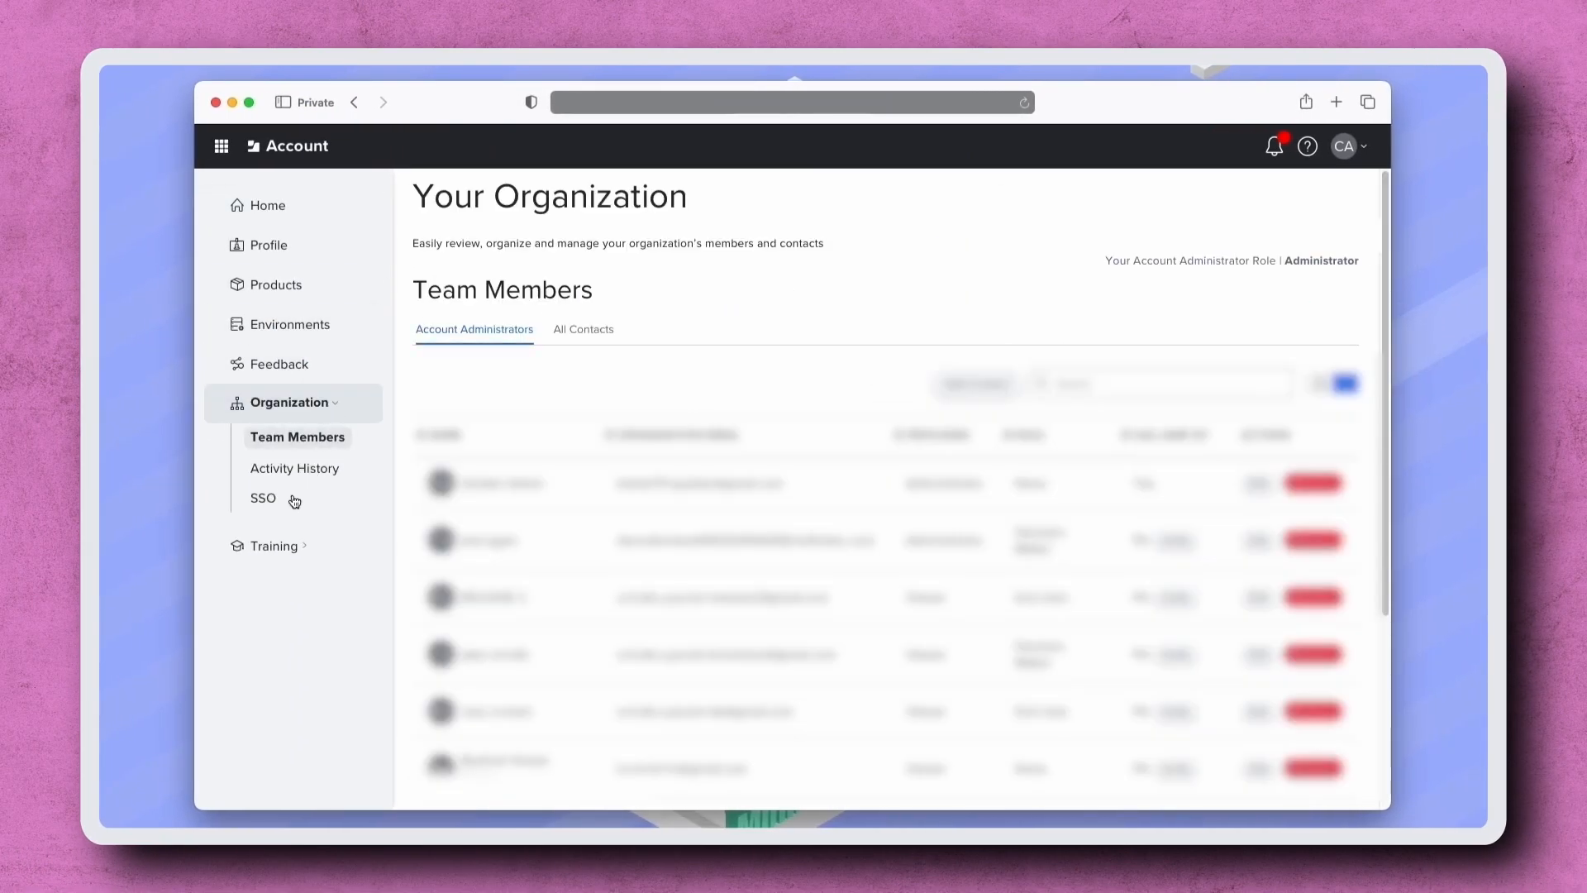
pyautogui.click(292, 496)
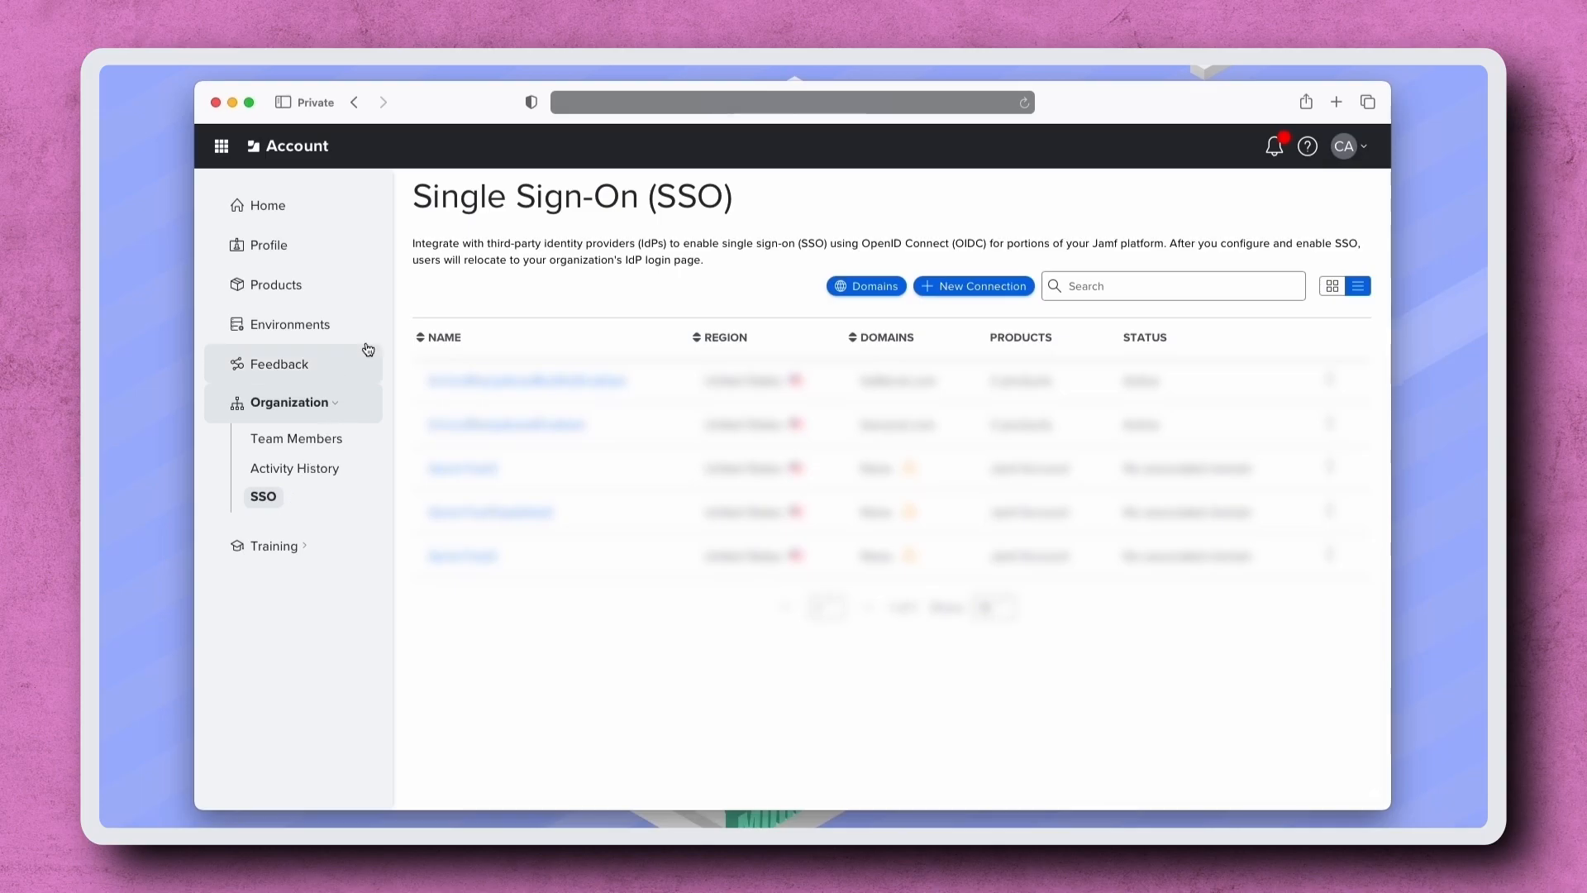
pyautogui.click(844, 290)
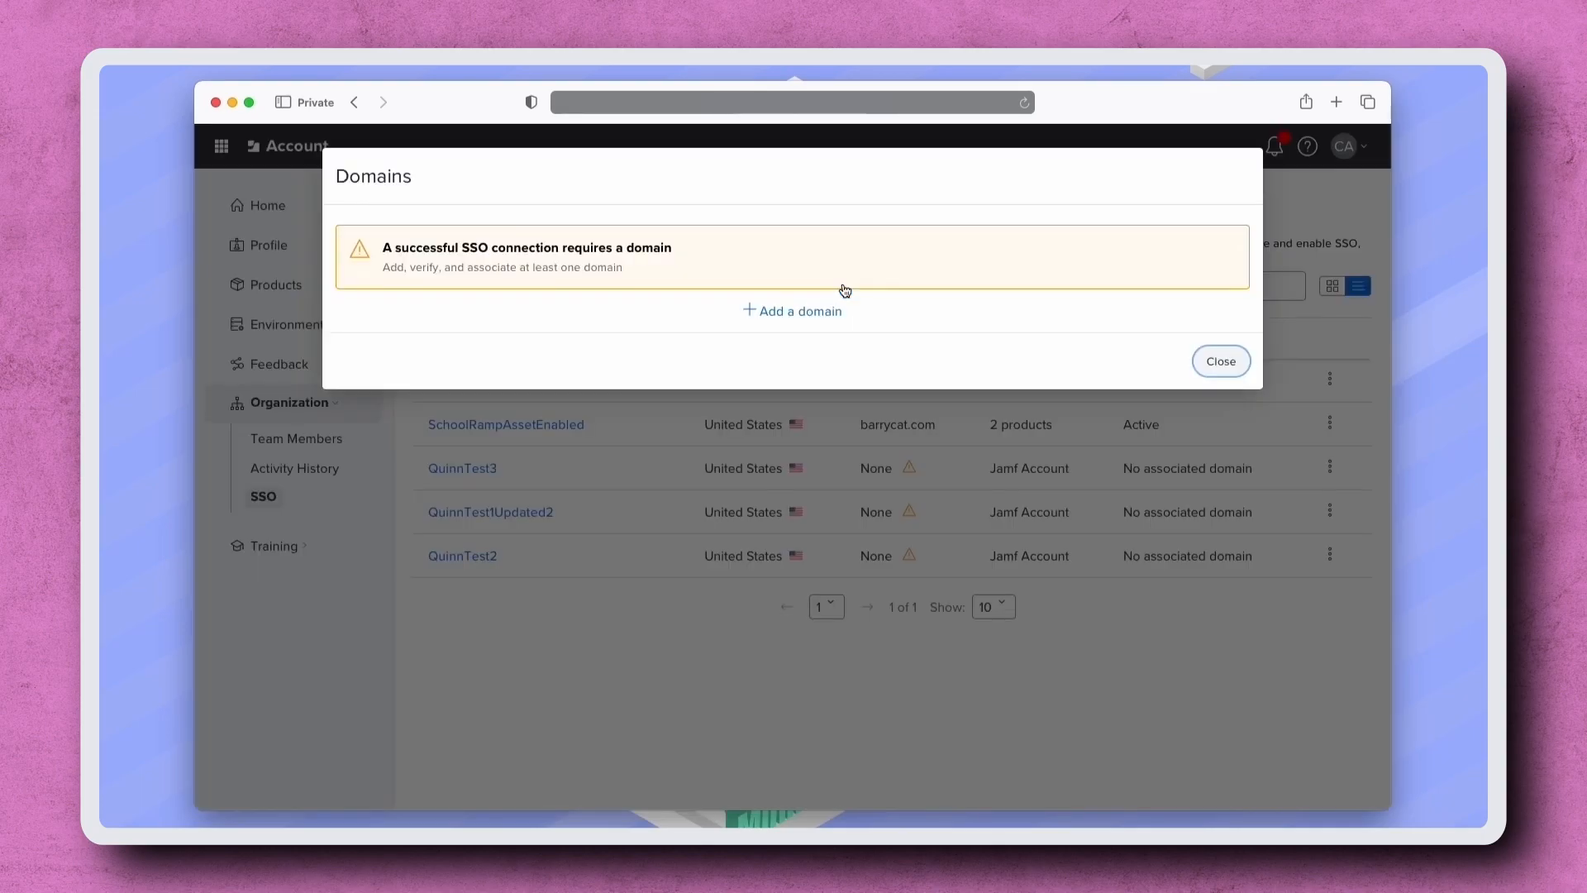
pyautogui.click(823, 310)
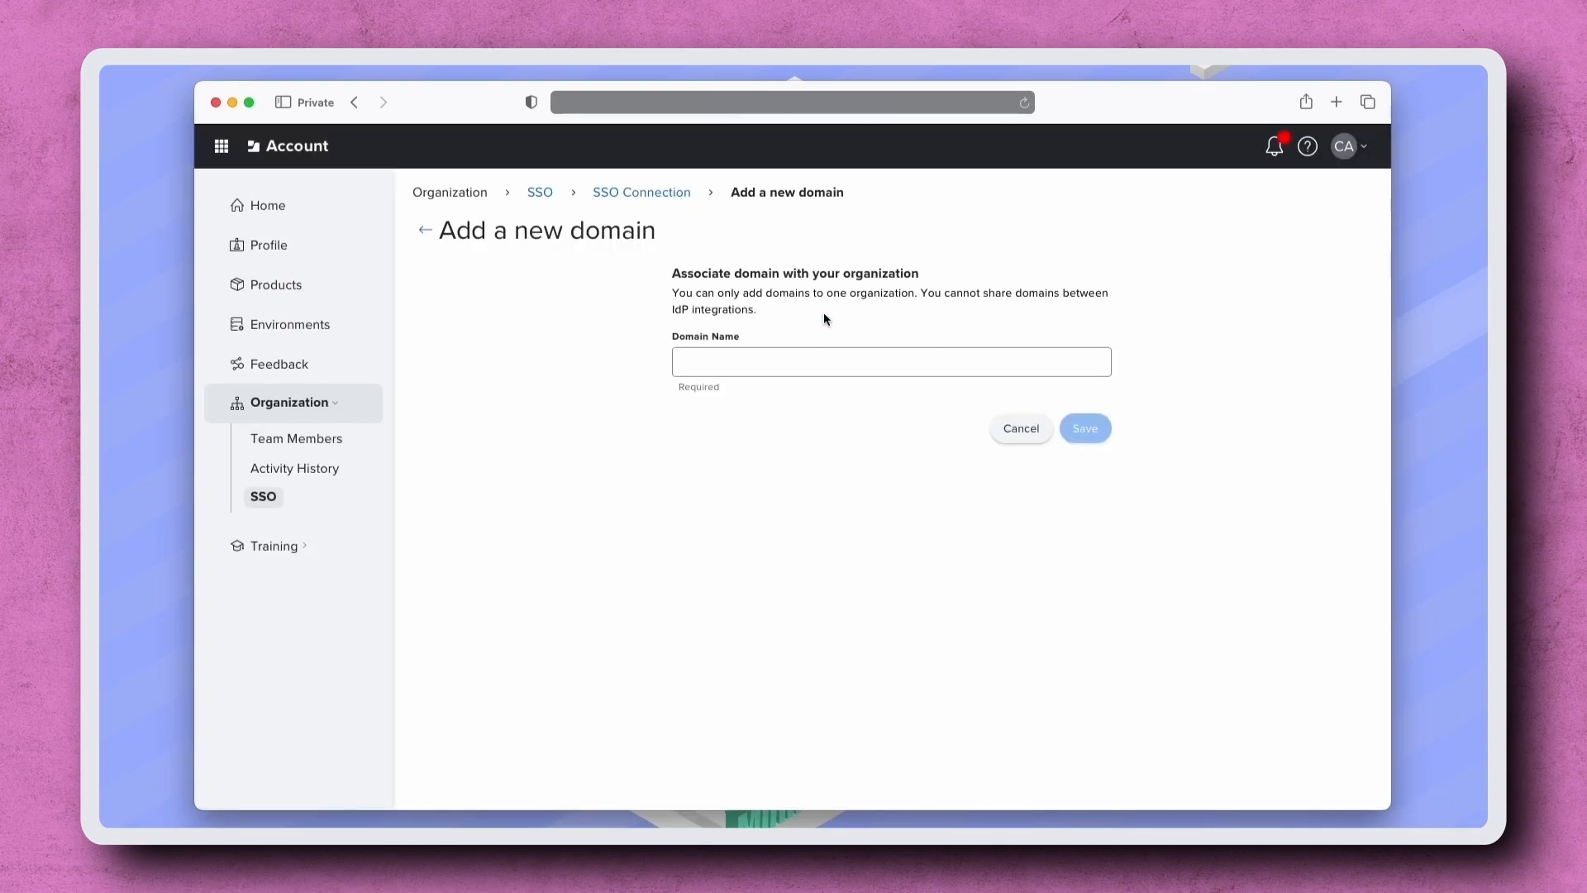
pyautogui.click(836, 361)
pyautogui.write('yourdomain.com')
pyautogui.click(1084, 428)
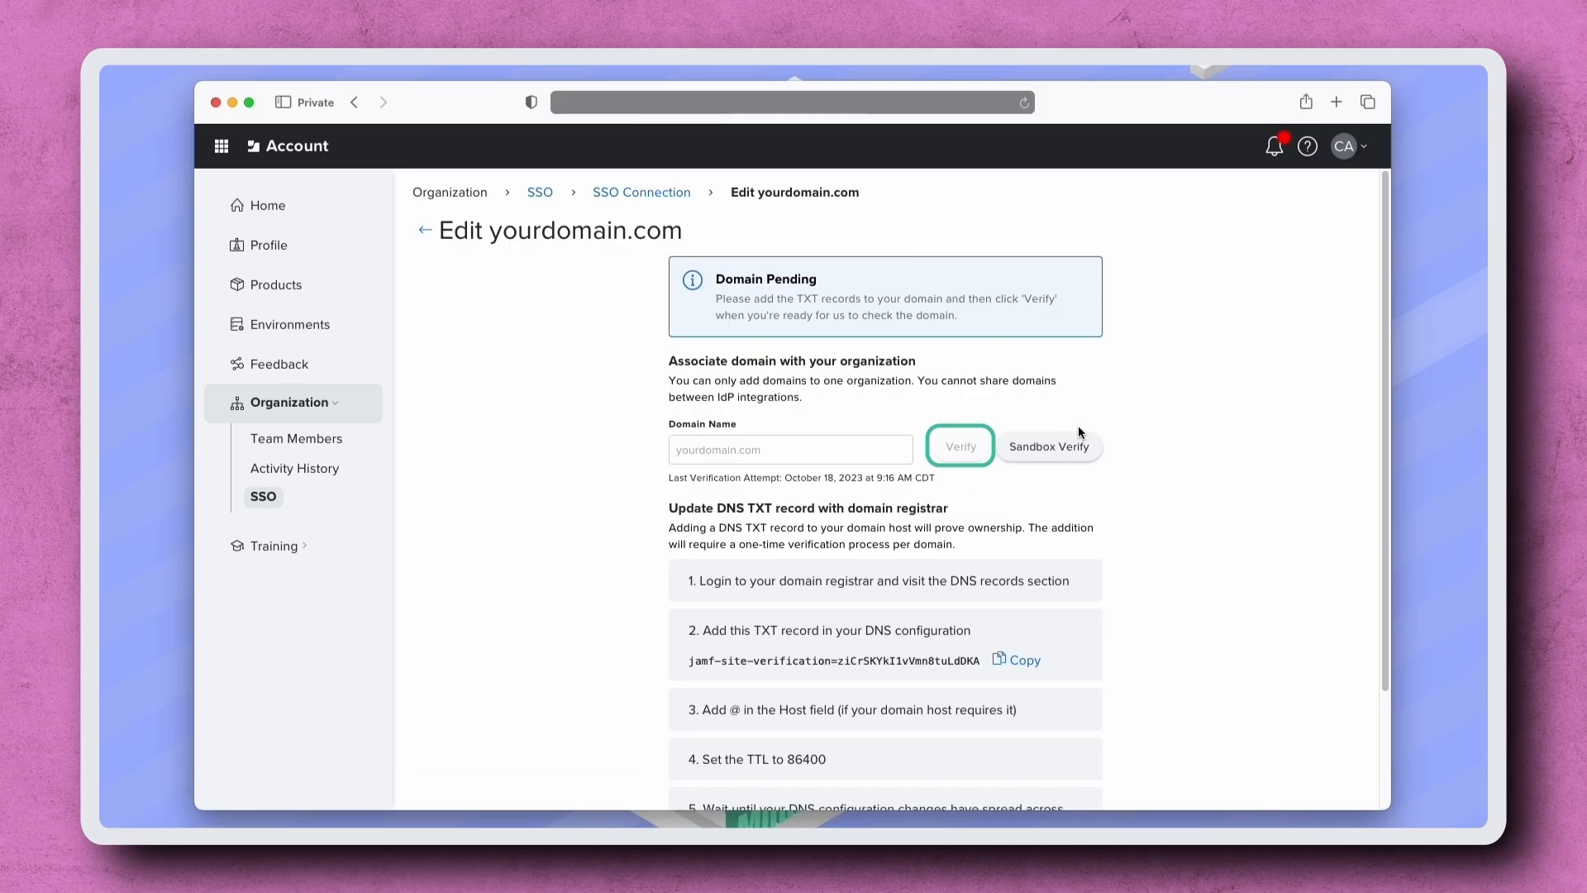
pyautogui.click(1080, 446)
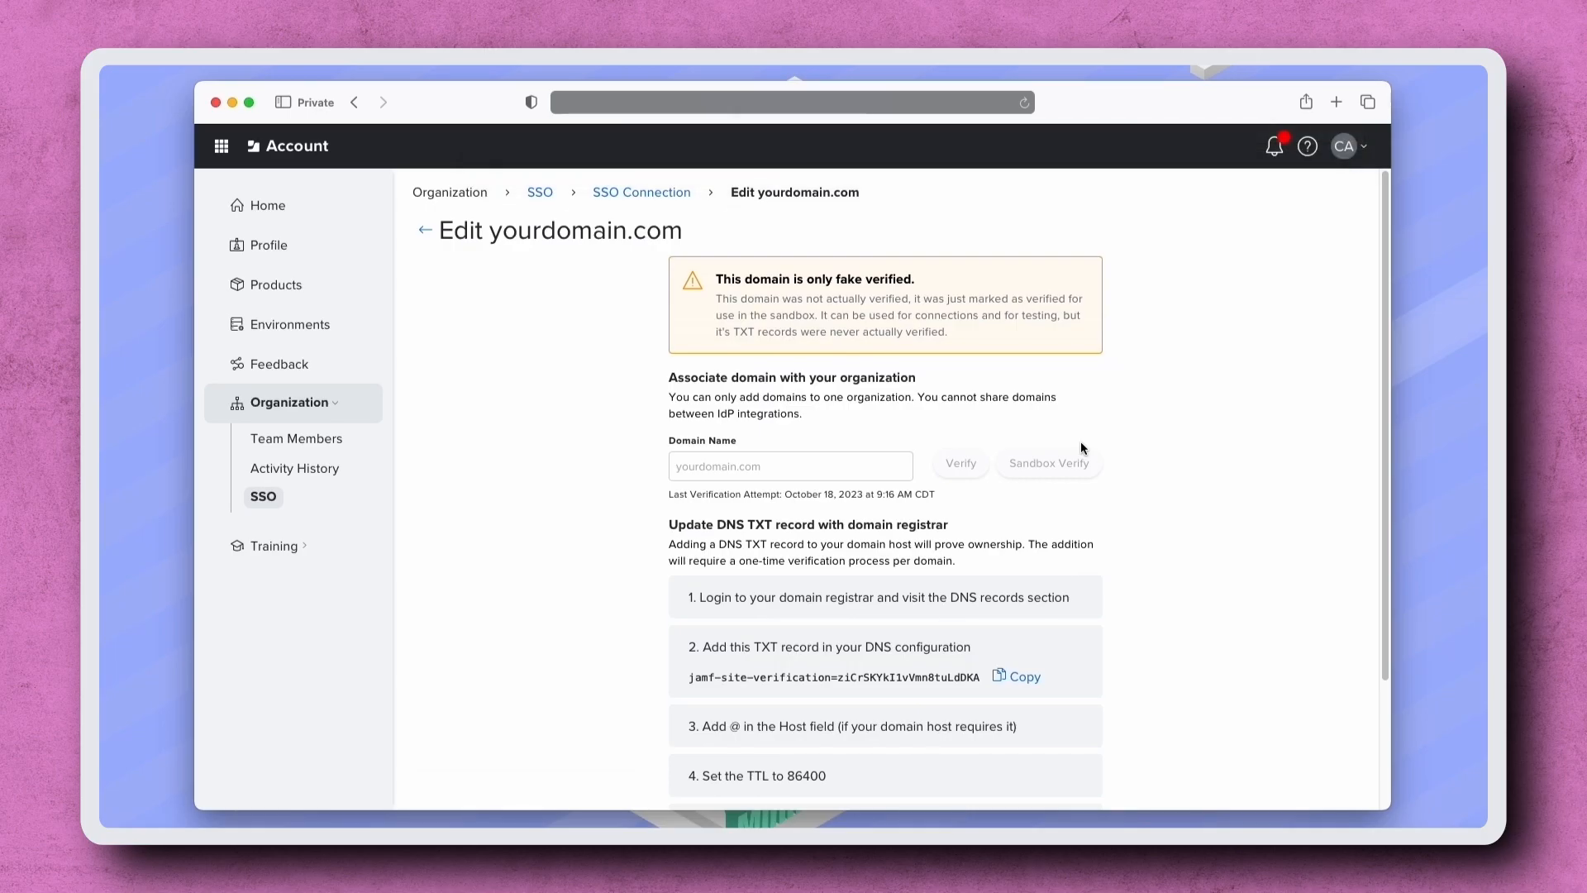
# - Start a new SSO connection for the organization and name it OneLogin
pyautogui.click(264, 503)
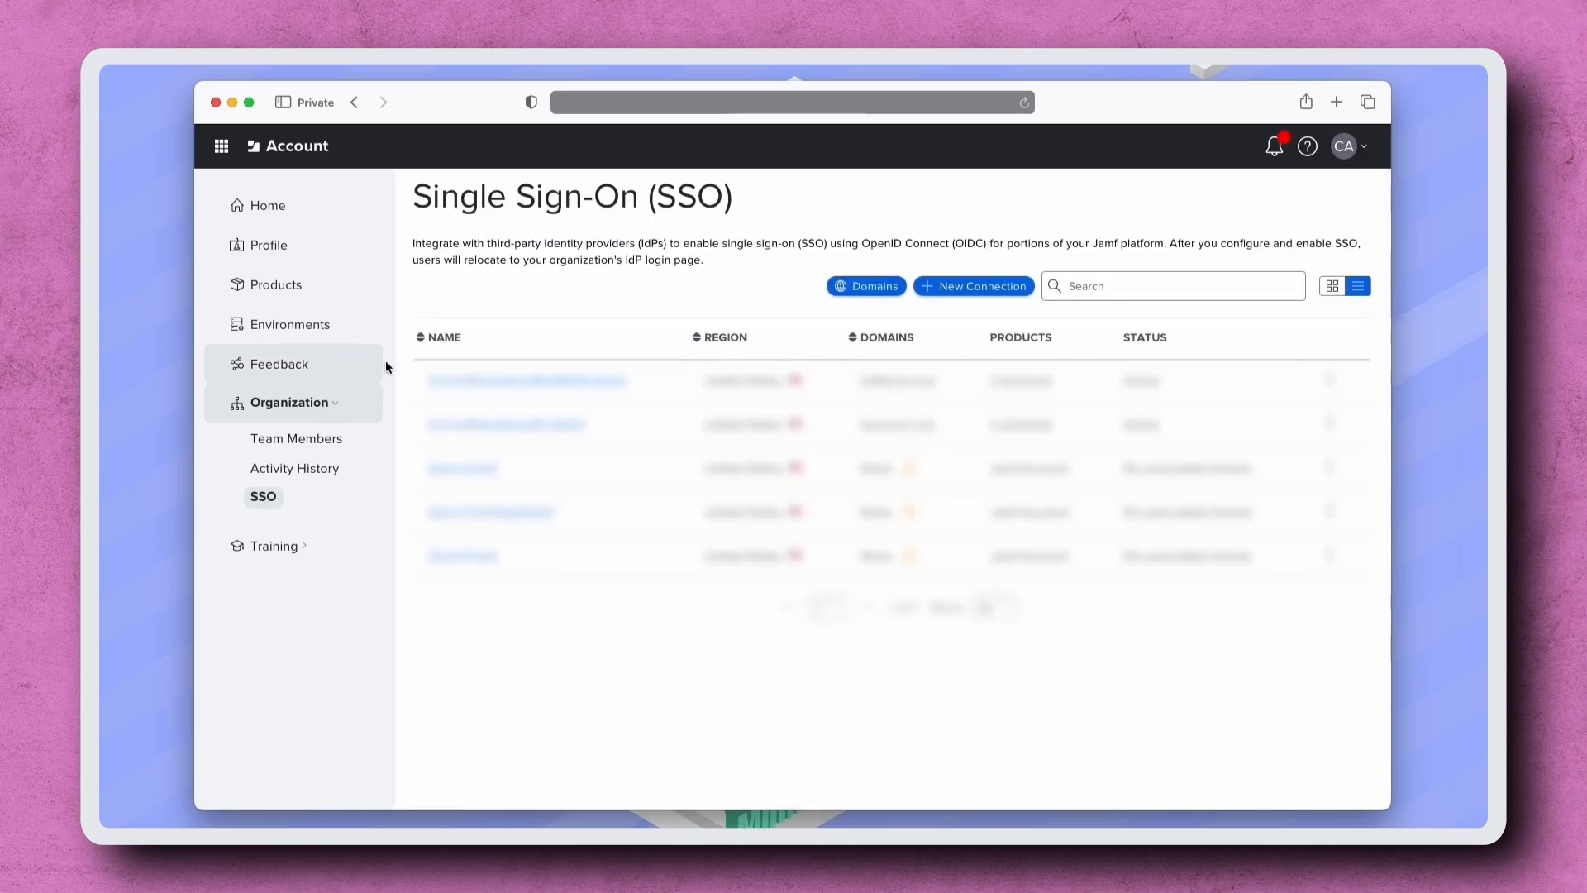
pyautogui.click(975, 288)
pyautogui.click(856, 398)
pyautogui.write('OneLogin')
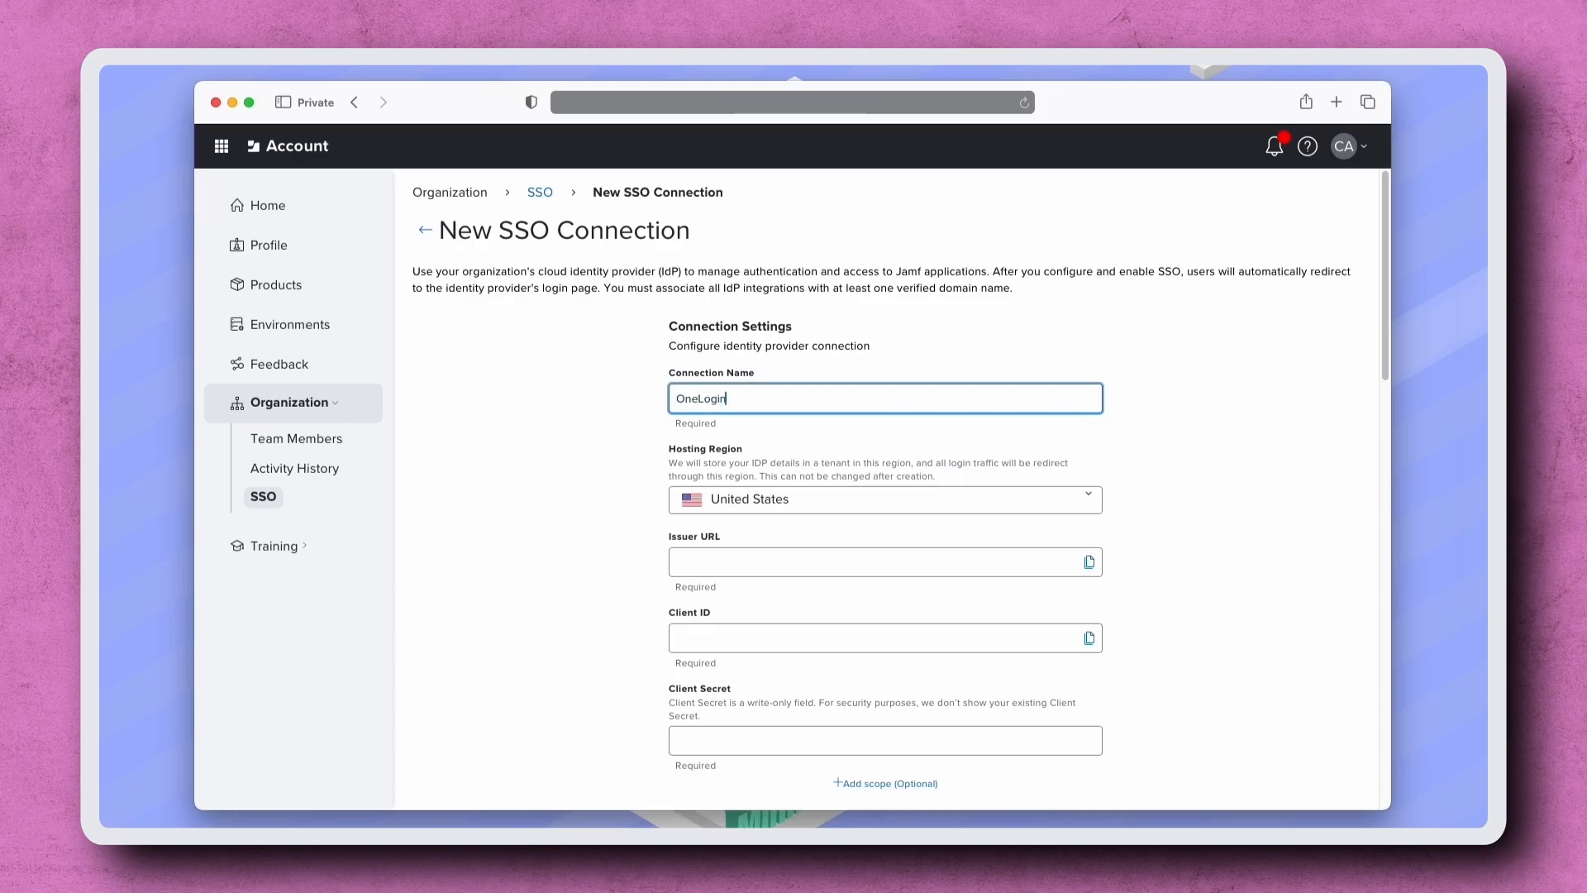
pyautogui.click(876, 426)
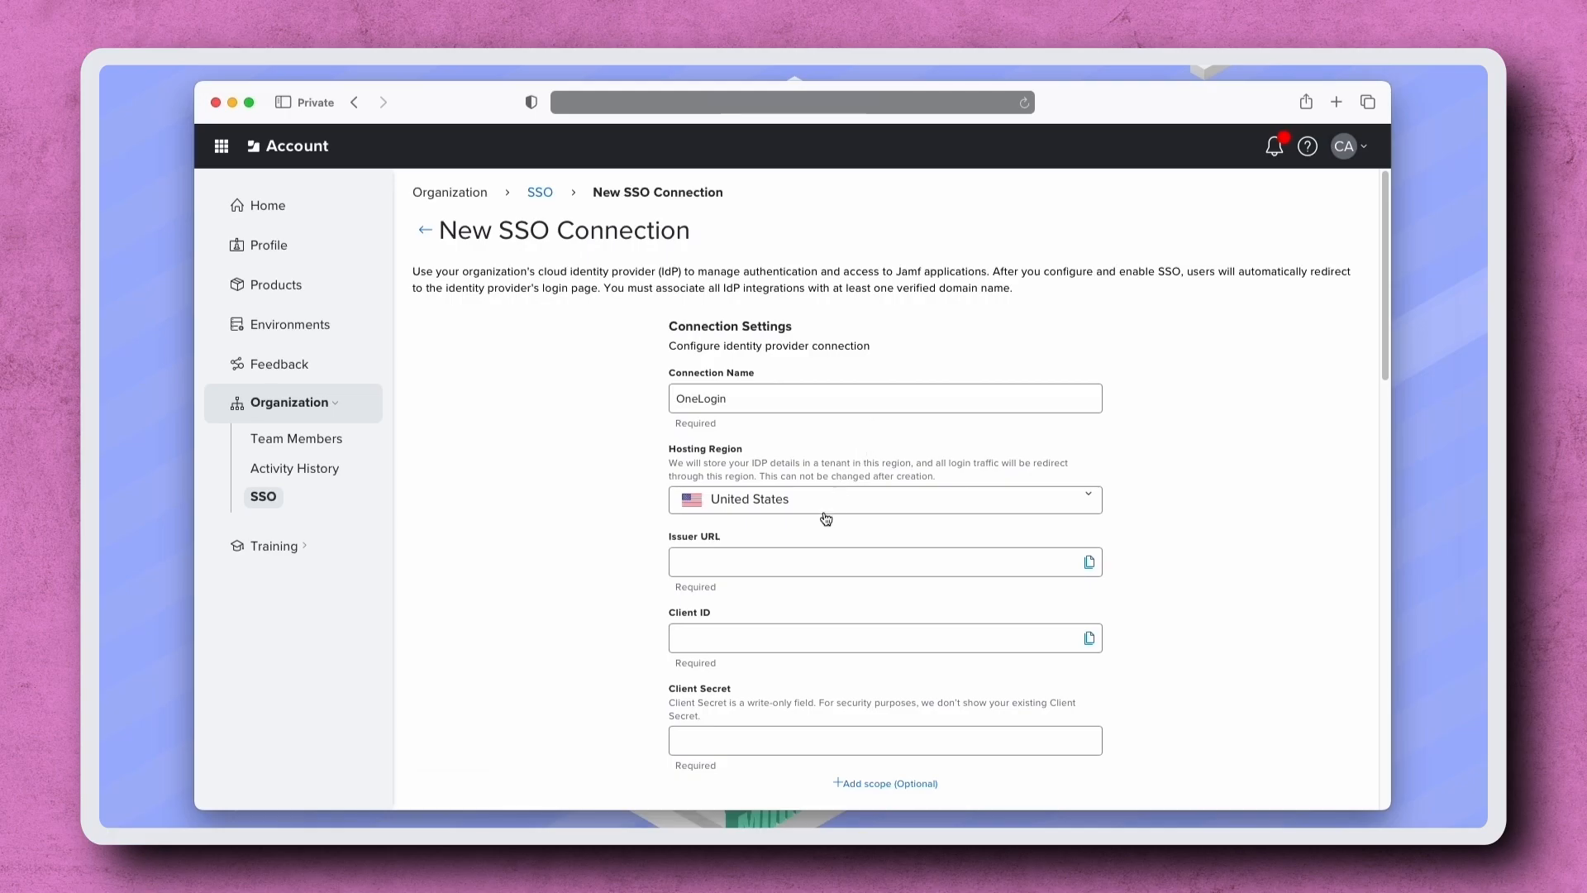
pyautogui.click(824, 560)
pyautogui.press('super+v')
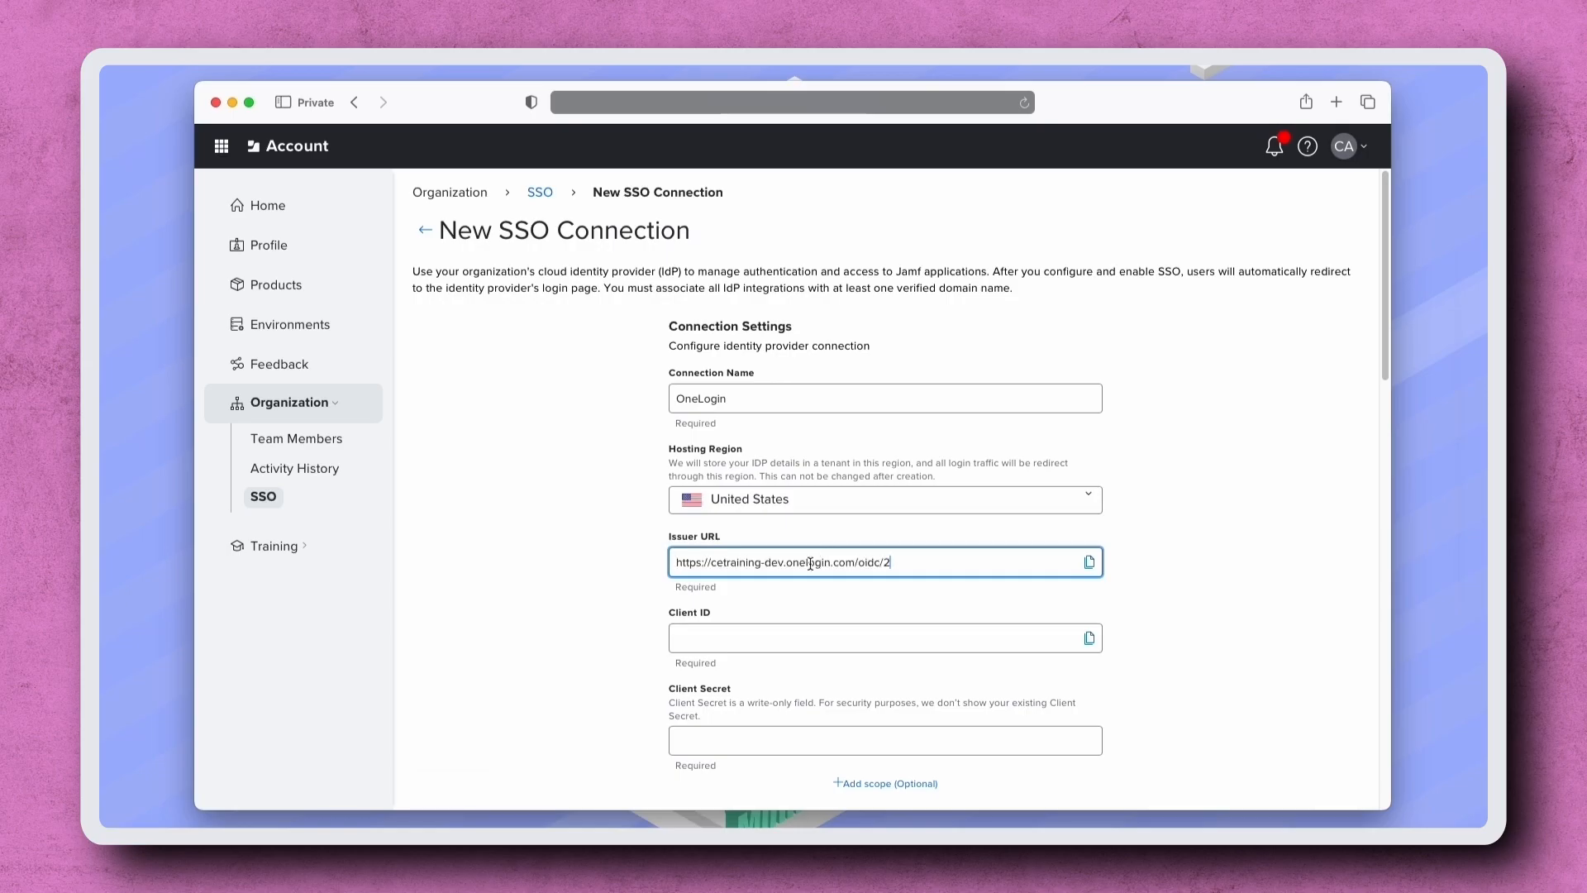
pyautogui.click(645, 581)
pyautogui.scroll(-2, 647, 580)
pyautogui.click(687, 579)
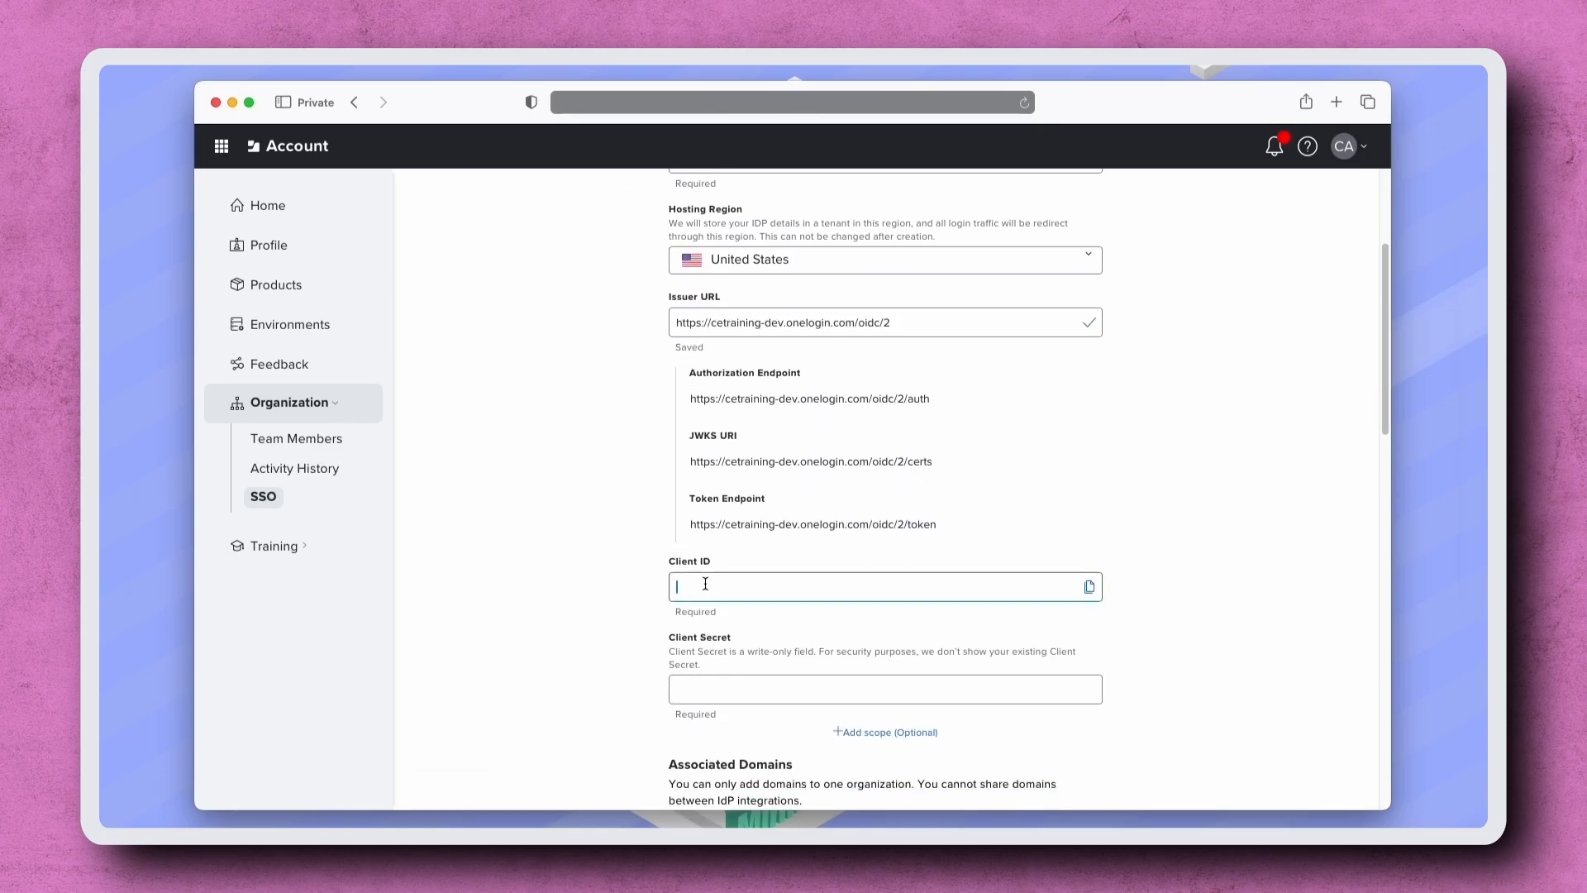
pyautogui.press('super+v')
pyautogui.click(695, 689)
pyautogui.press('super+v')
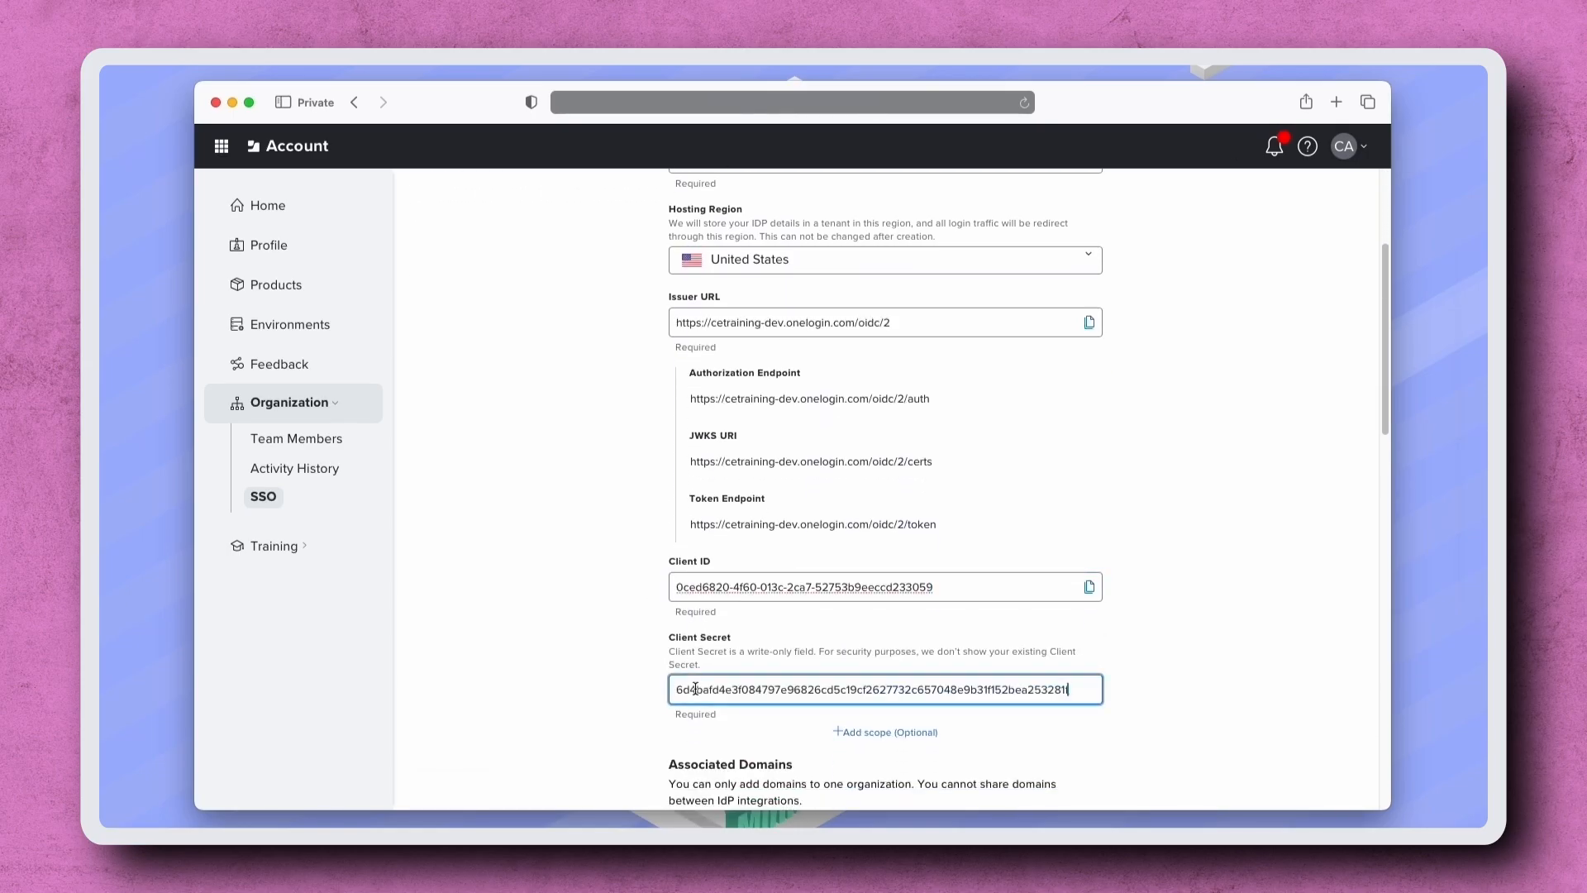
# - Assign the domain yourdomain.com to the OneLogin connection and save the connection
pyautogui.scroll(-1, 1095, 742)
pyautogui.scroll(-3, 1096, 742)
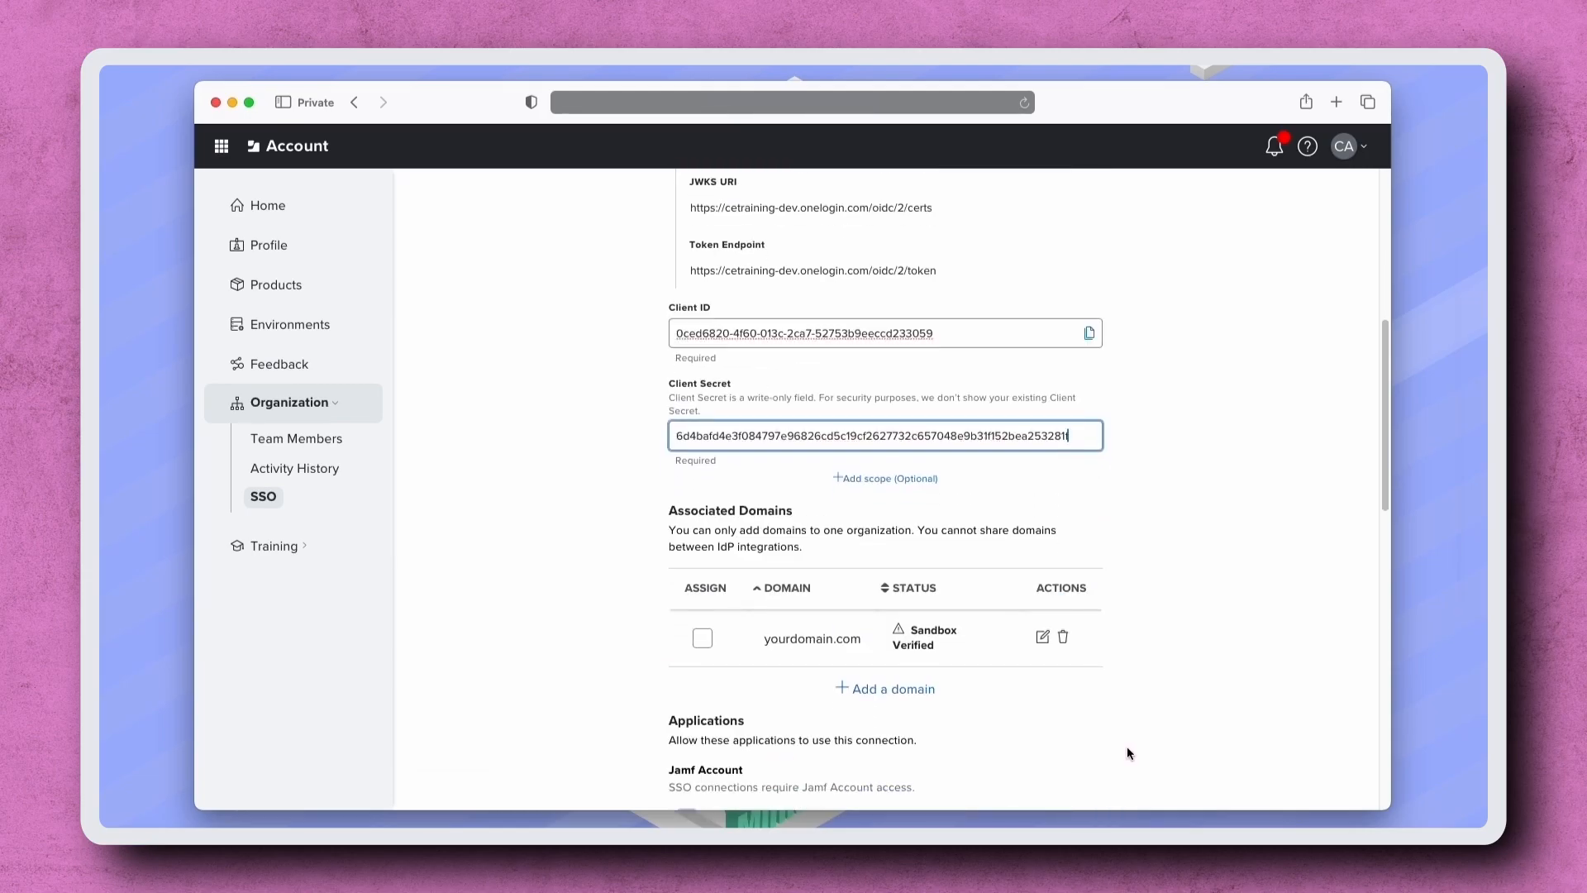
pyautogui.click(703, 640)
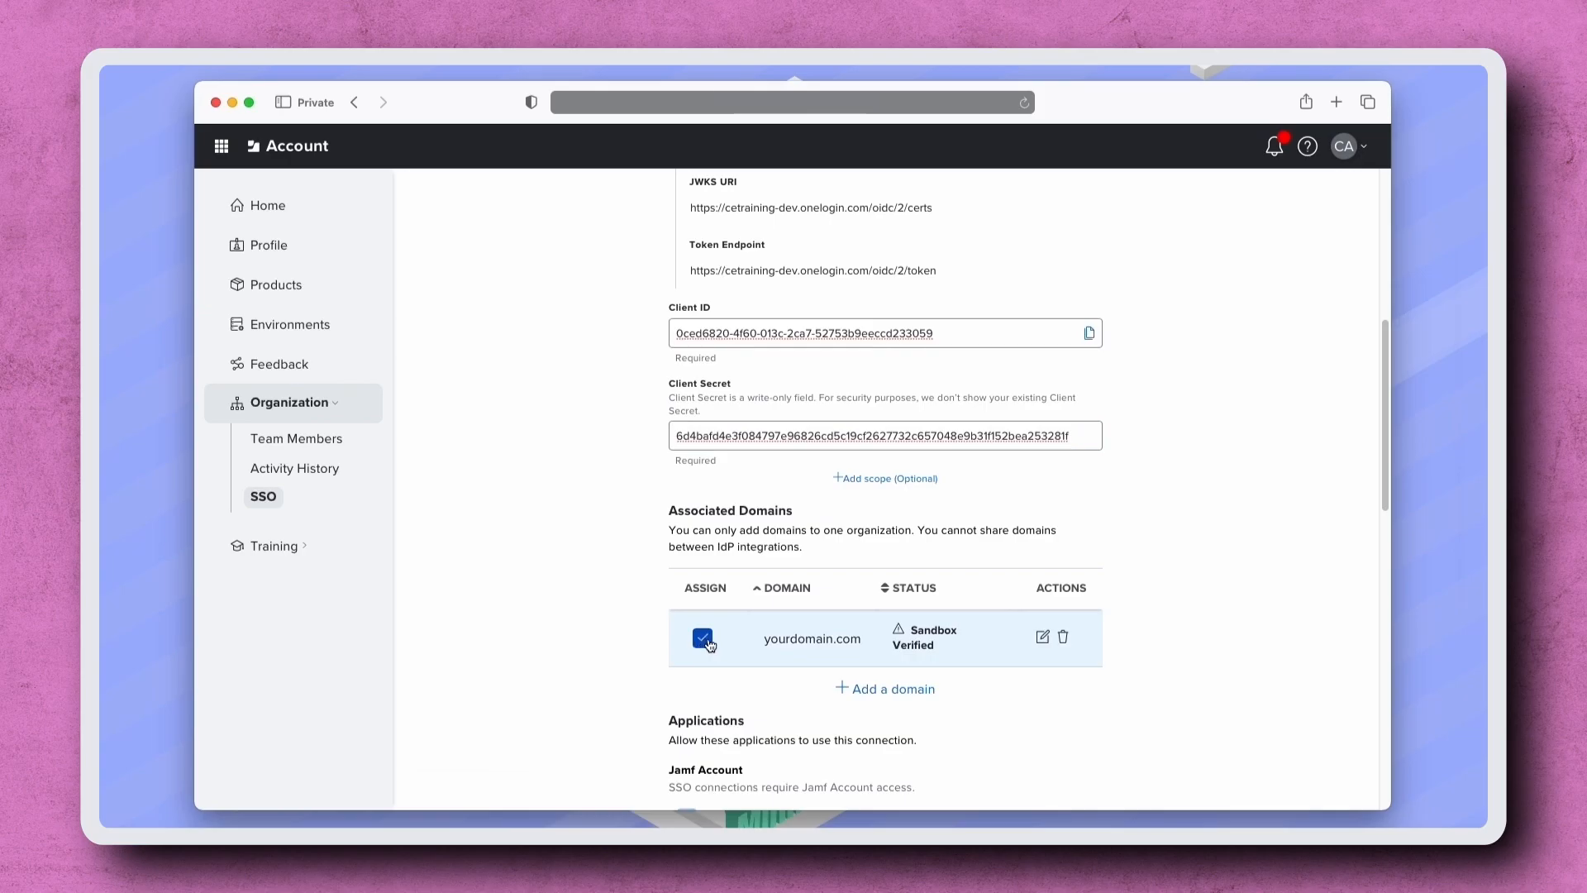
pyautogui.scroll(-2, 1209, 701)
pyautogui.scroll(-2, 1210, 705)
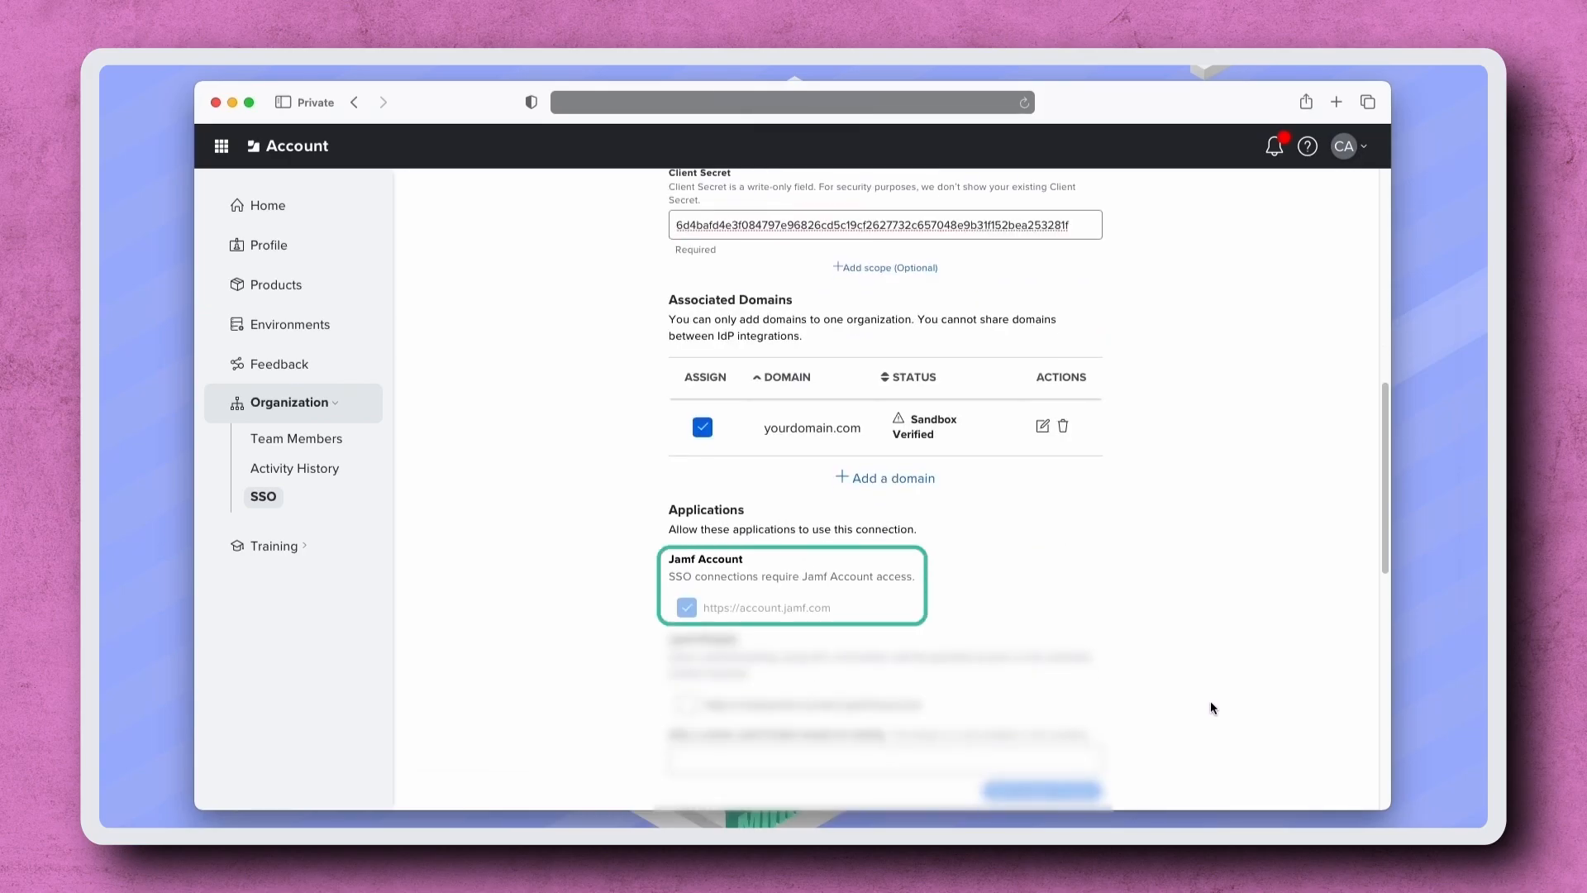
pyautogui.scroll(-6, 1210, 708)
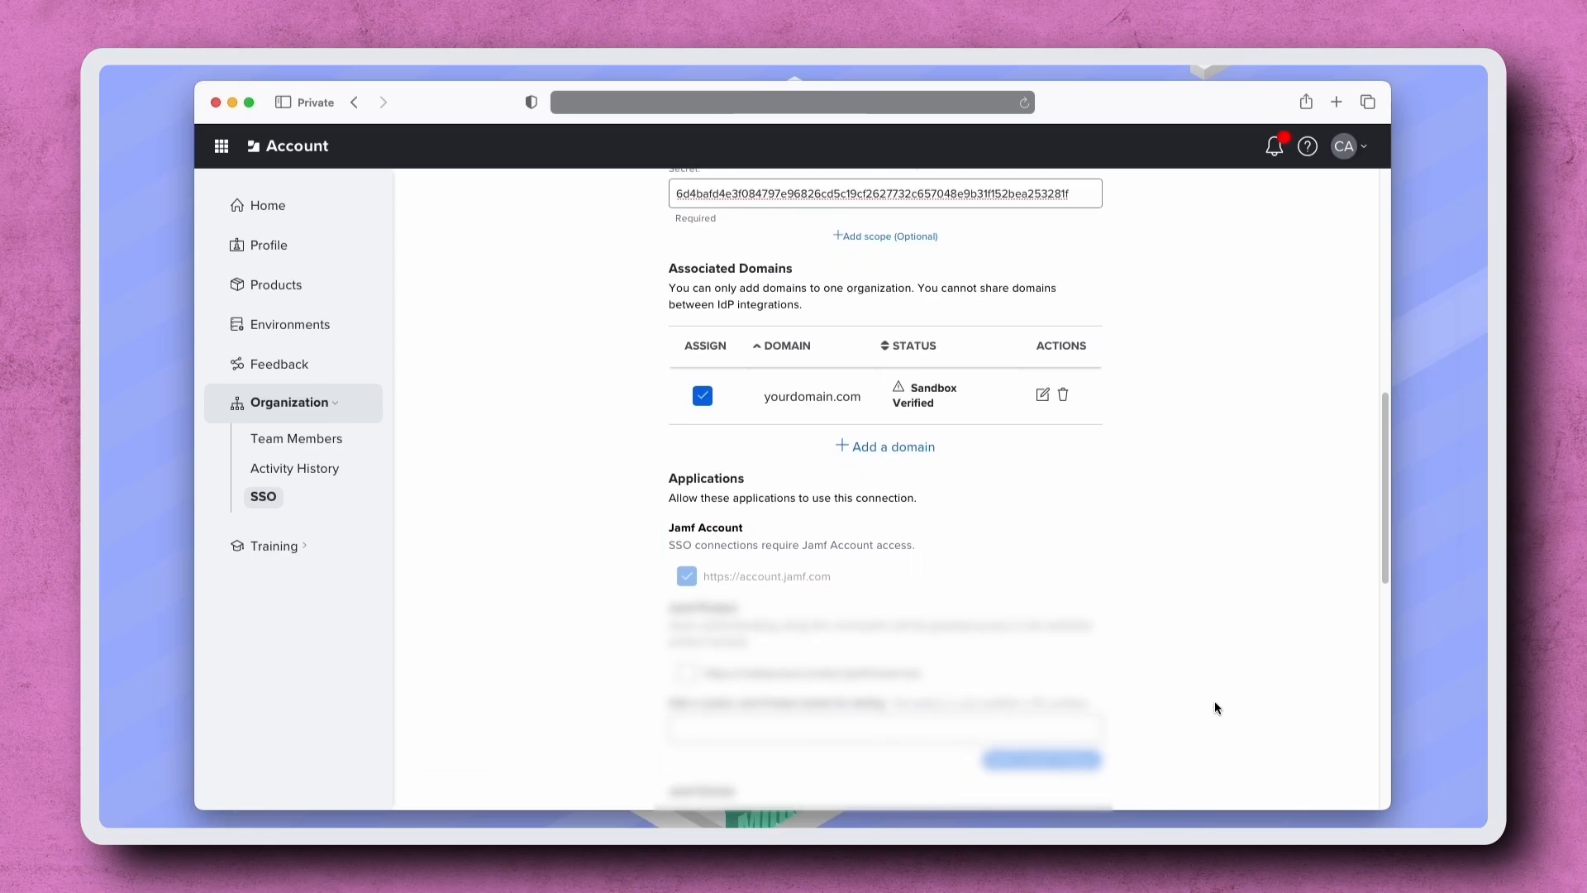
pyautogui.click(1077, 735)
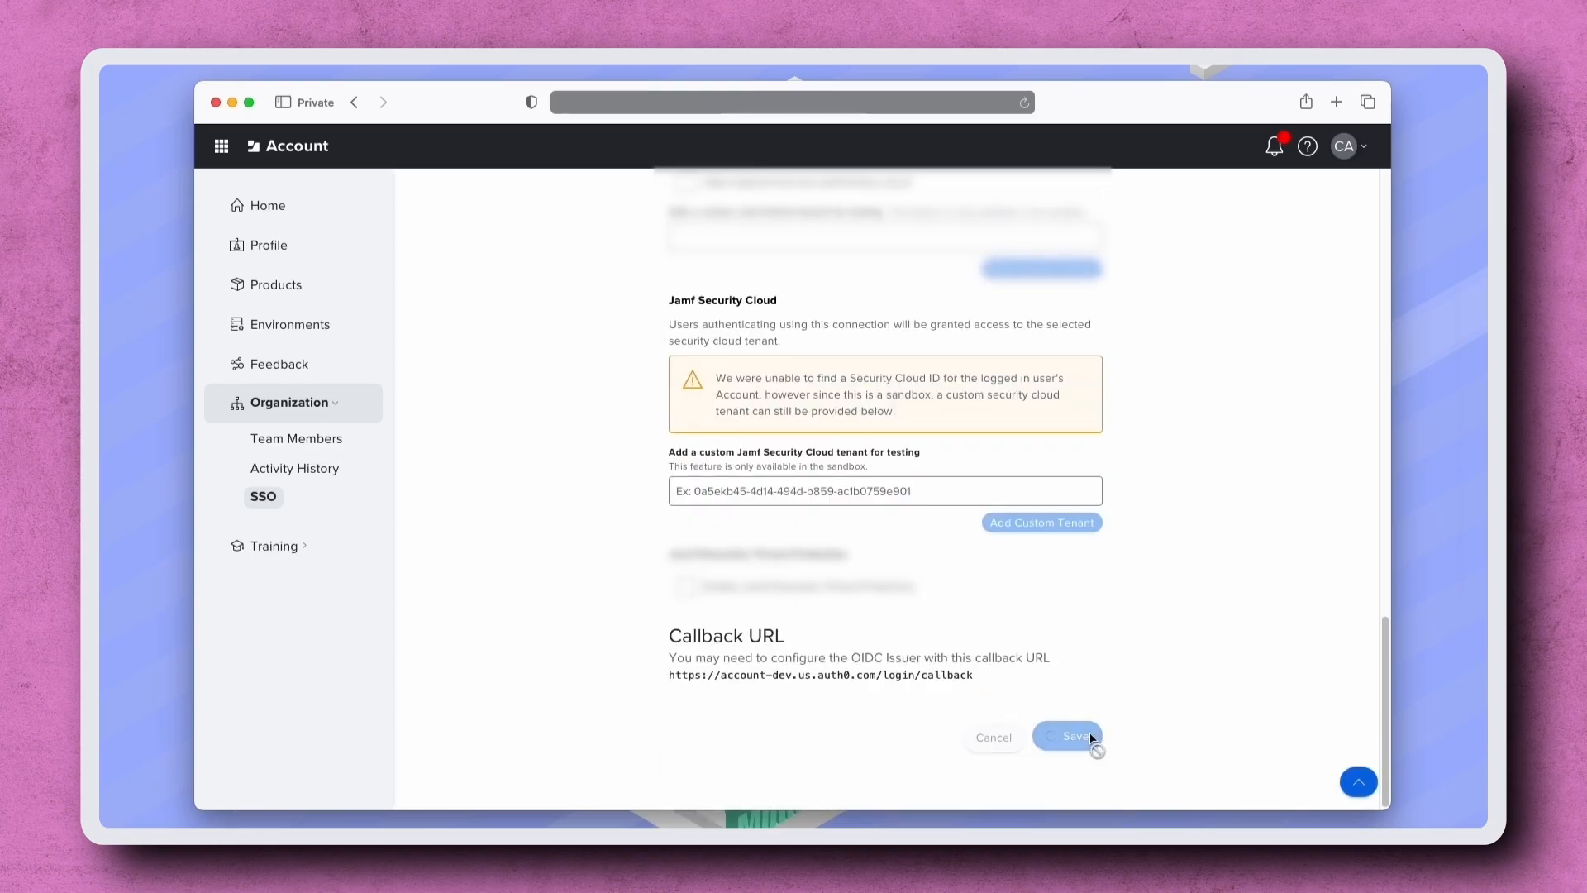